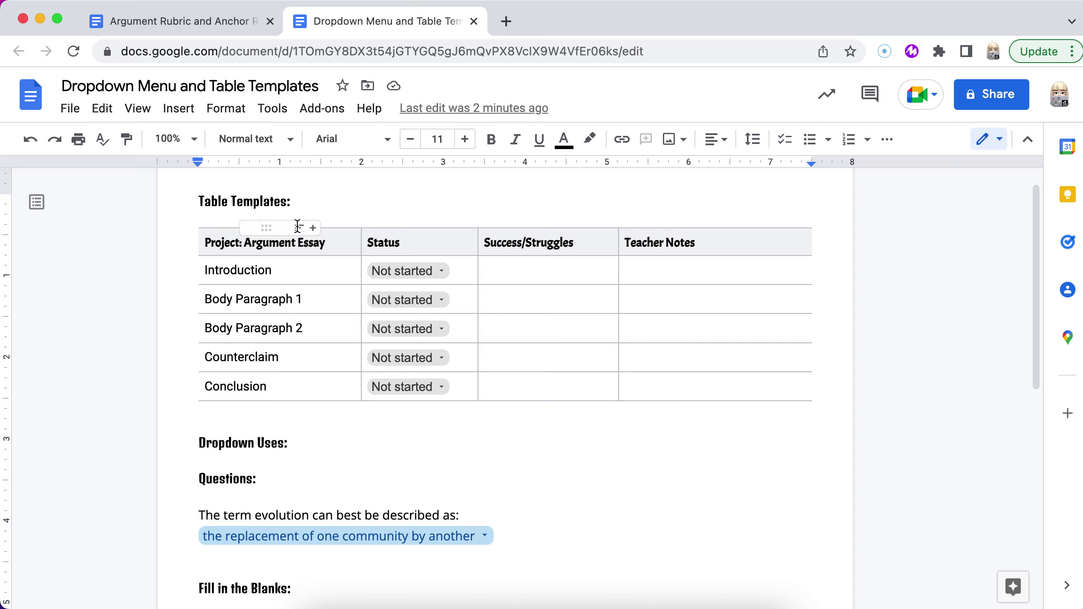
Set the Introduction row's status to Need Help in the Argument Essay table.
left_click(441, 271)
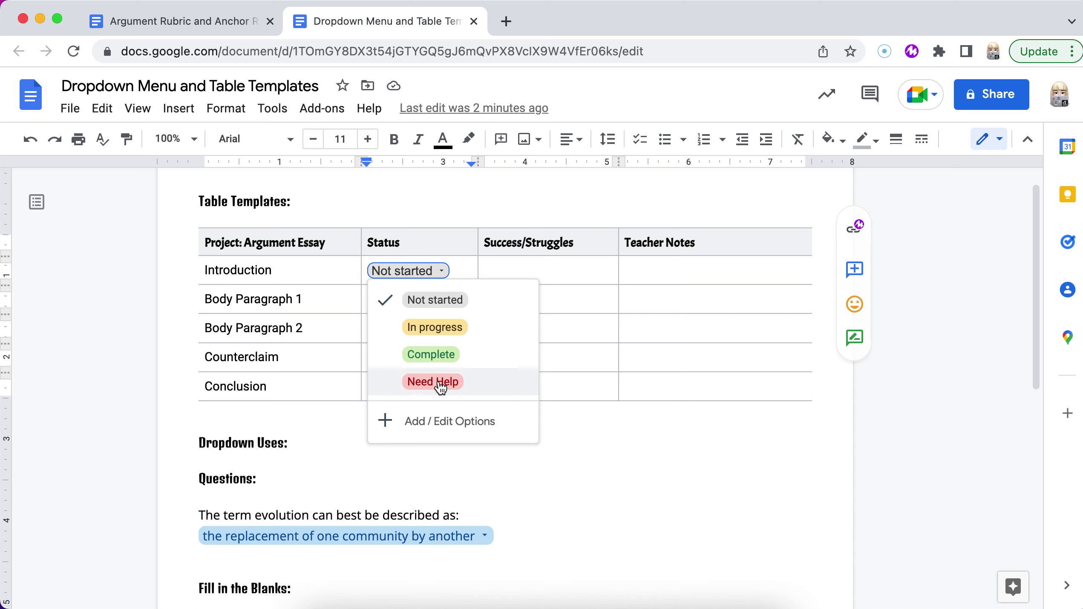
left_click(456, 389)
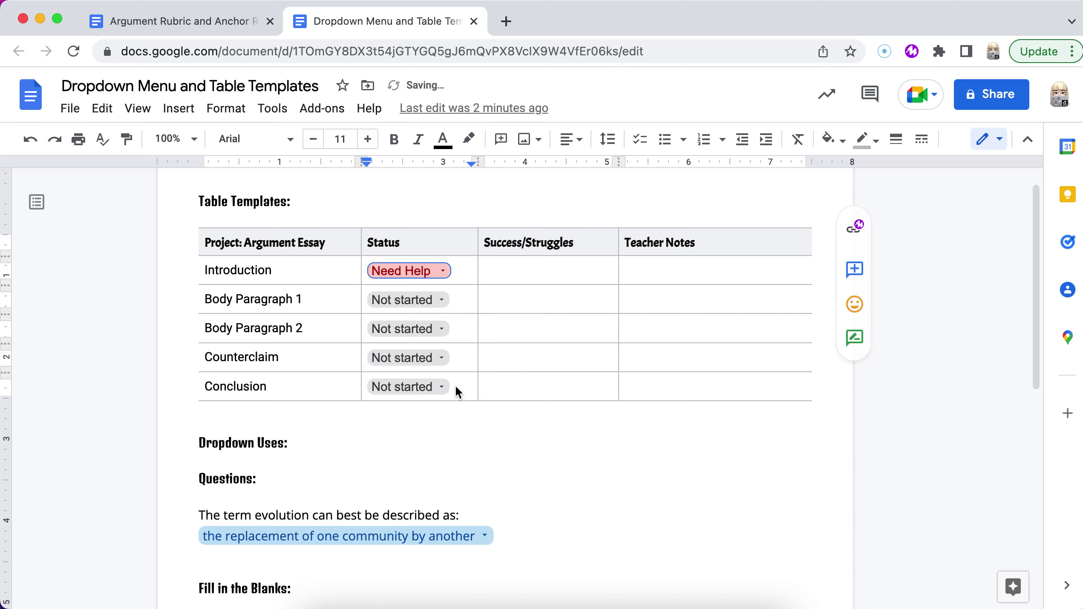
double_click(512, 267)
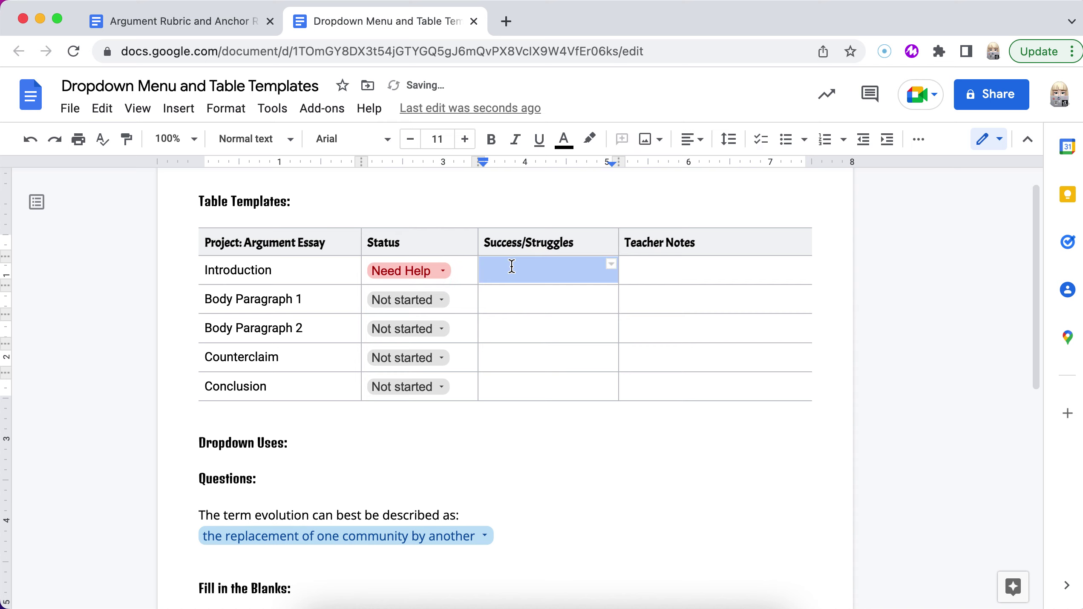
left_click(511, 267)
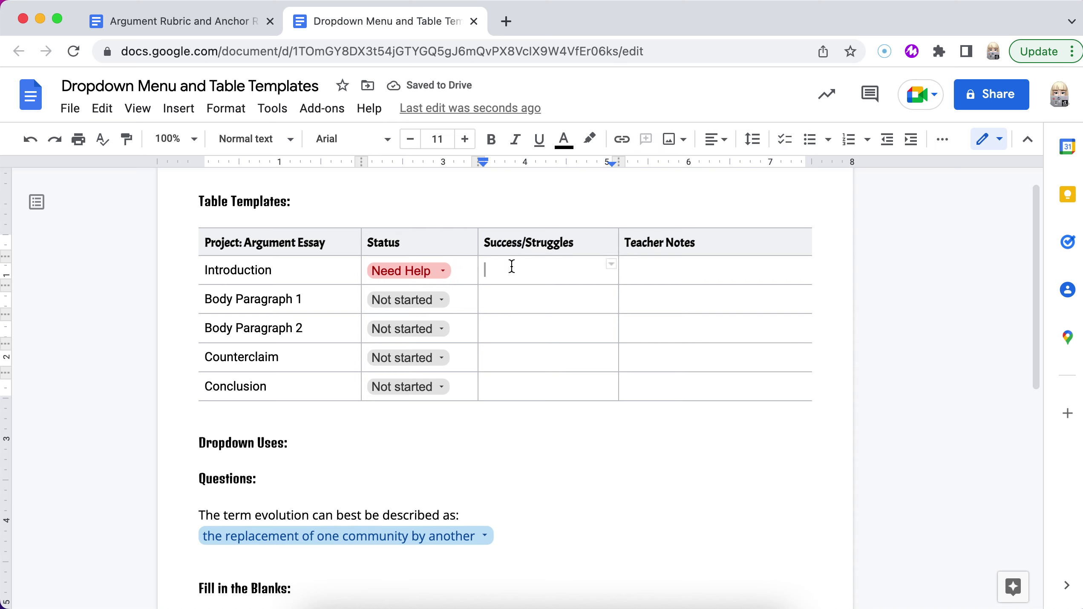
left_click(656, 270)
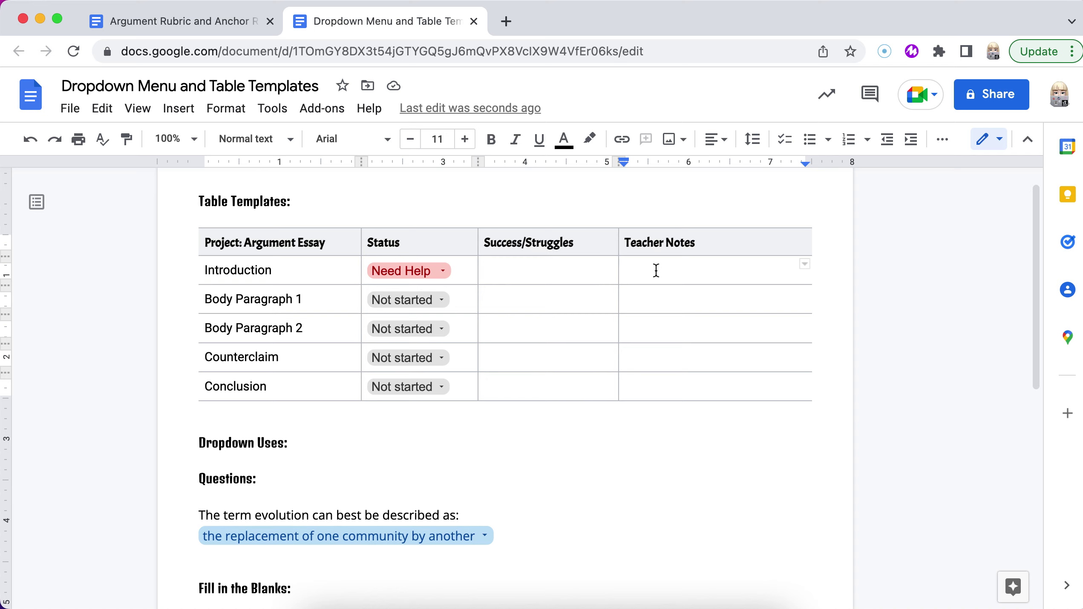
Set the status of Introduction to Complete and of Body Paragraph 1 to In progress in the Argument Essay table.
left_click(435, 271)
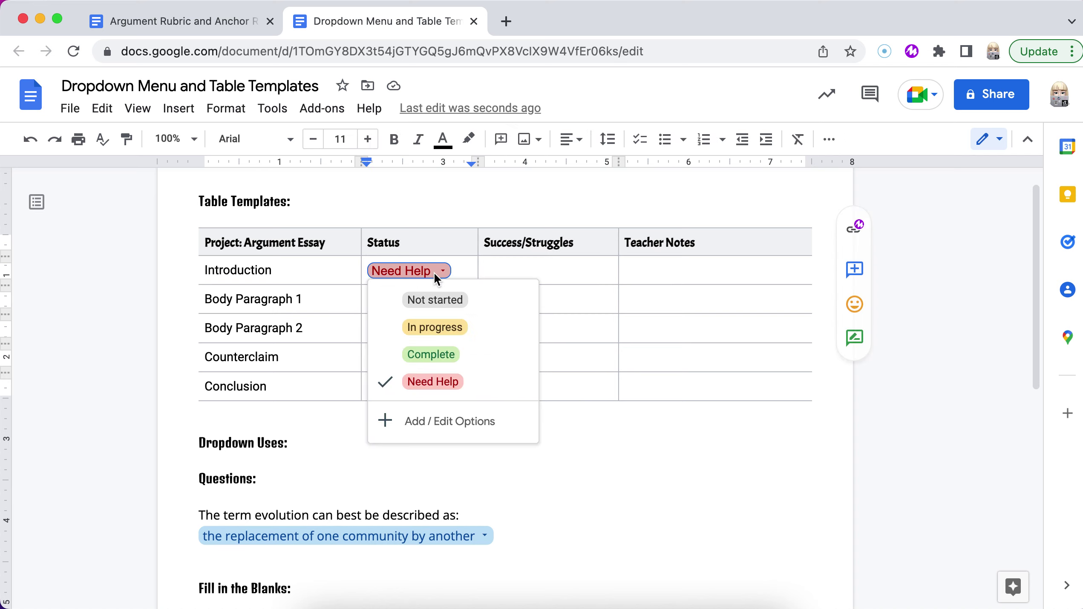
left_click(441, 354)
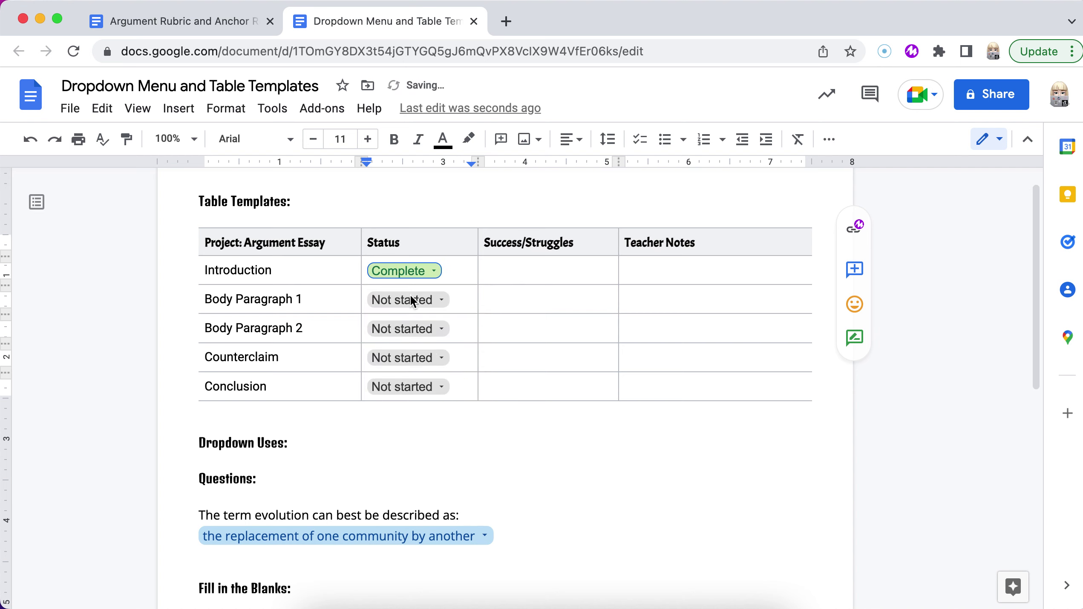
left_click(412, 300)
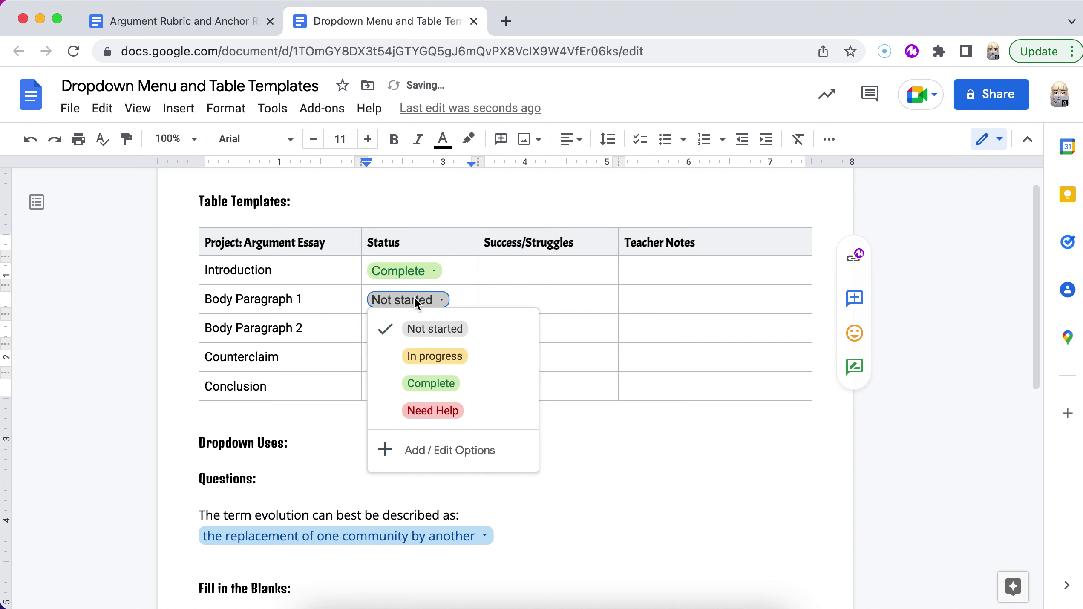
left_click(418, 357)
left_click(468, 429)
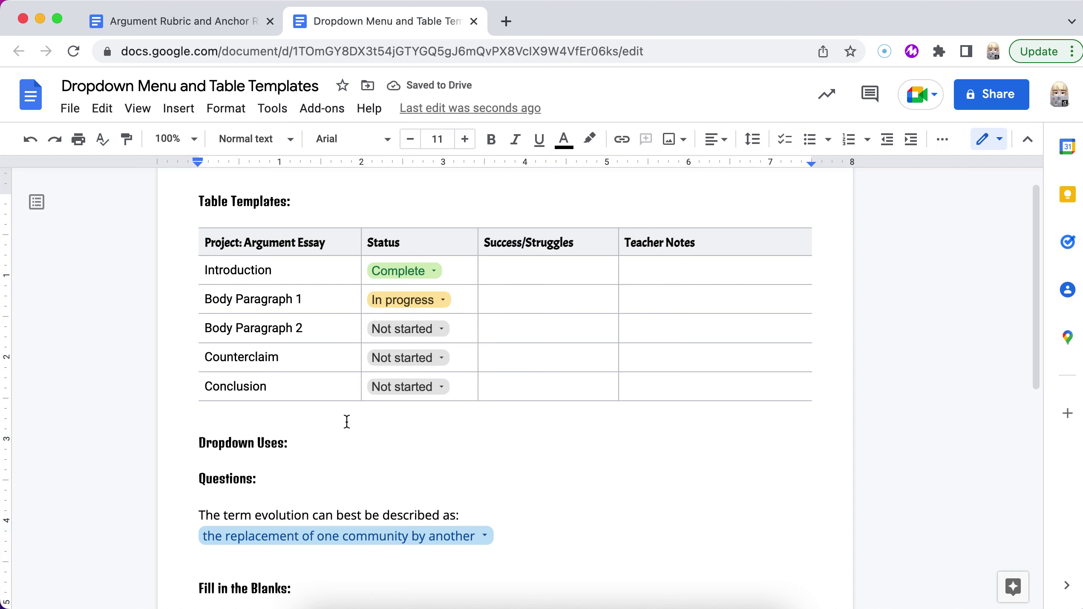
Try each of the four answer options in turn in the evolution question's dropdown.
scroll(347, 422, "down", 5)
scroll(346, 422, "down", 2)
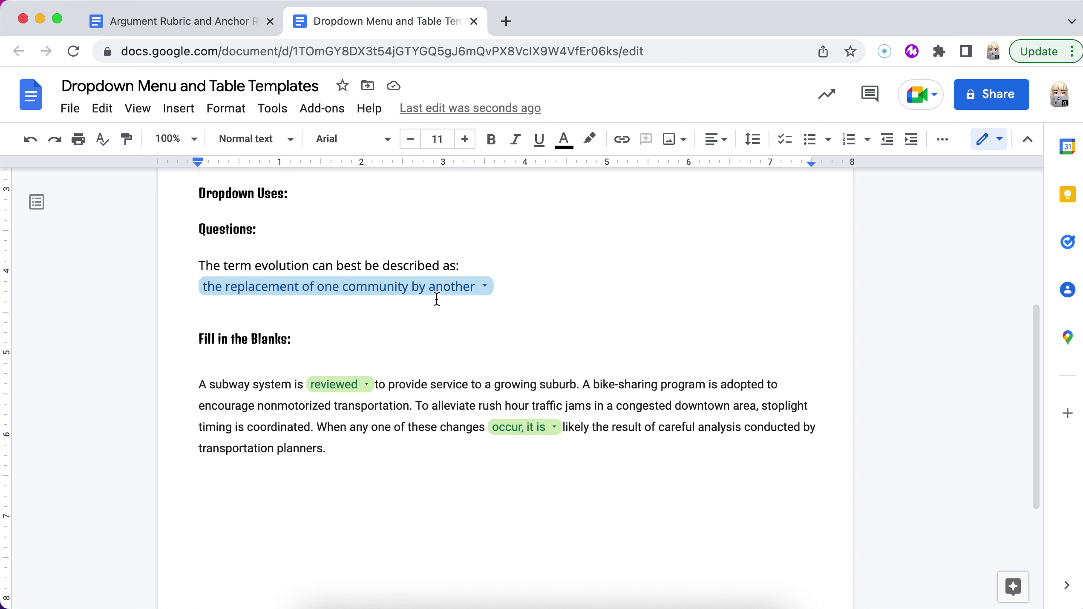
left_click(486, 285)
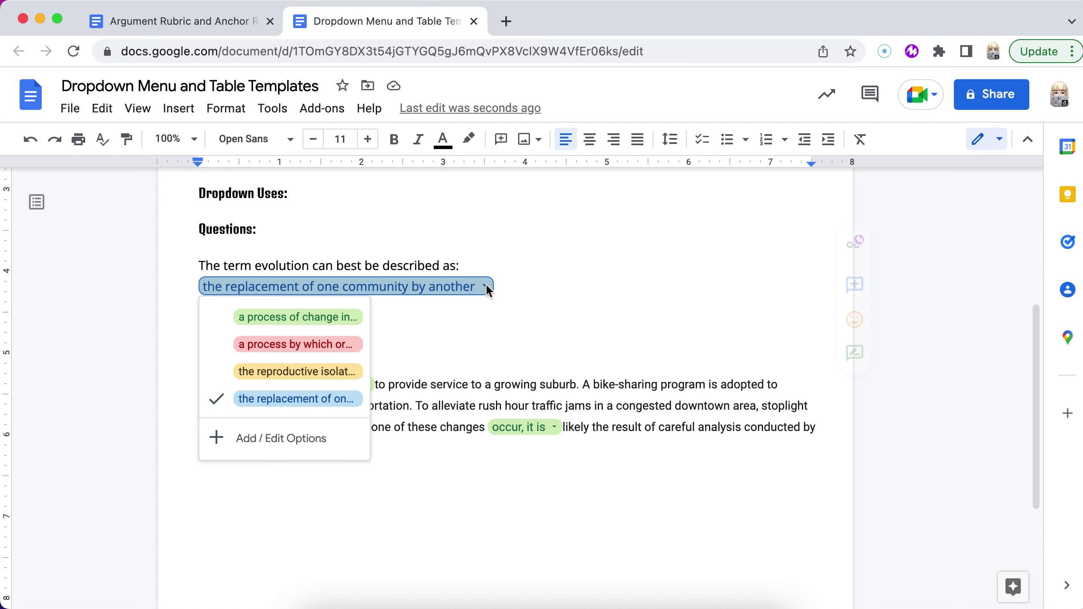
left_click(342, 317)
left_click(404, 286)
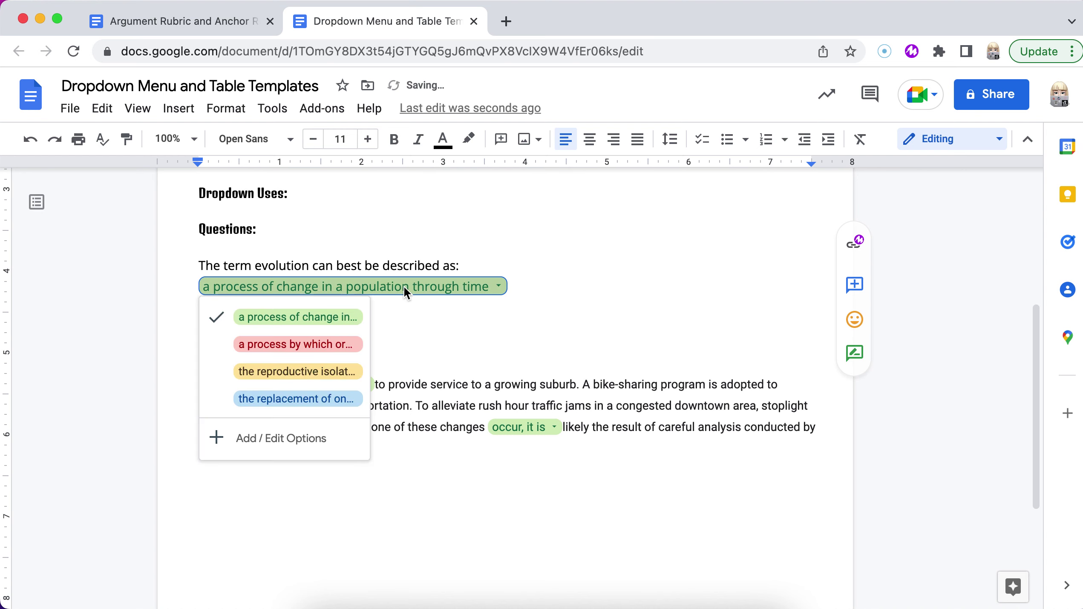
left_click(352, 344)
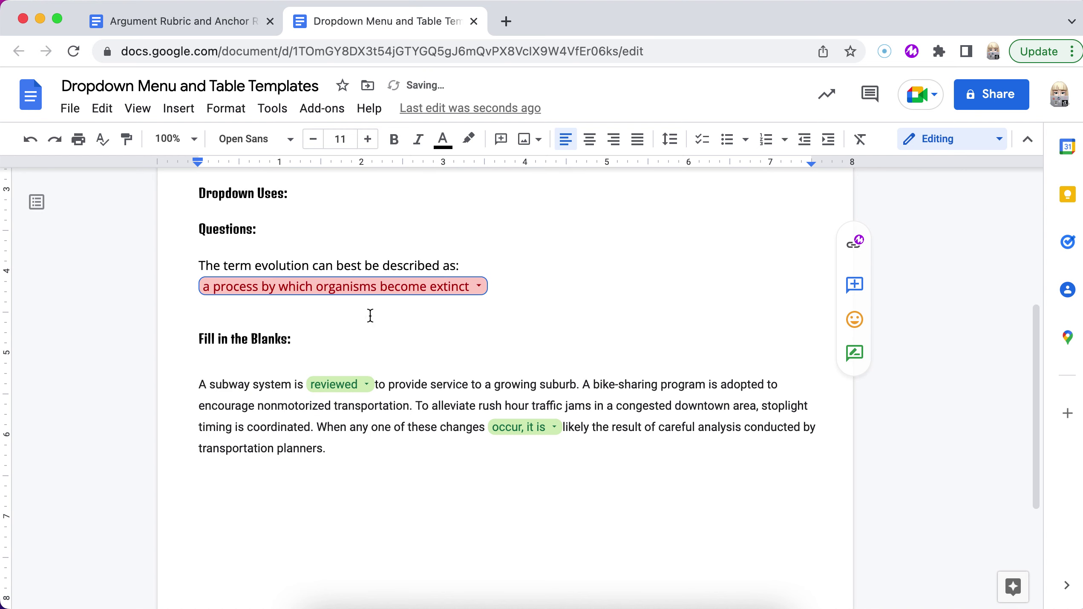
left_click(413, 285)
left_click(333, 378)
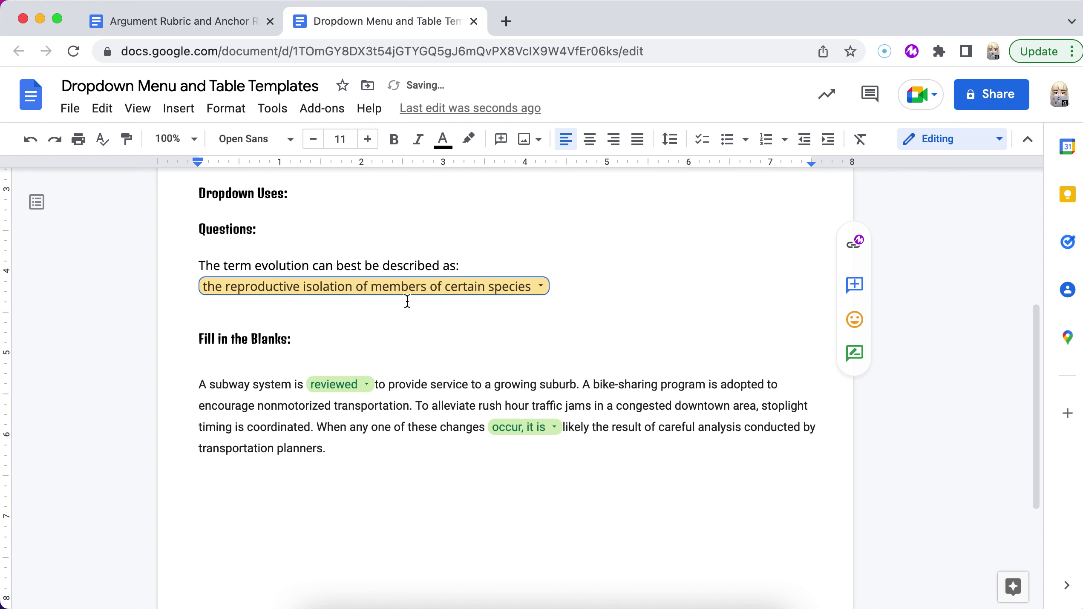
left_click(408, 288)
left_click(341, 399)
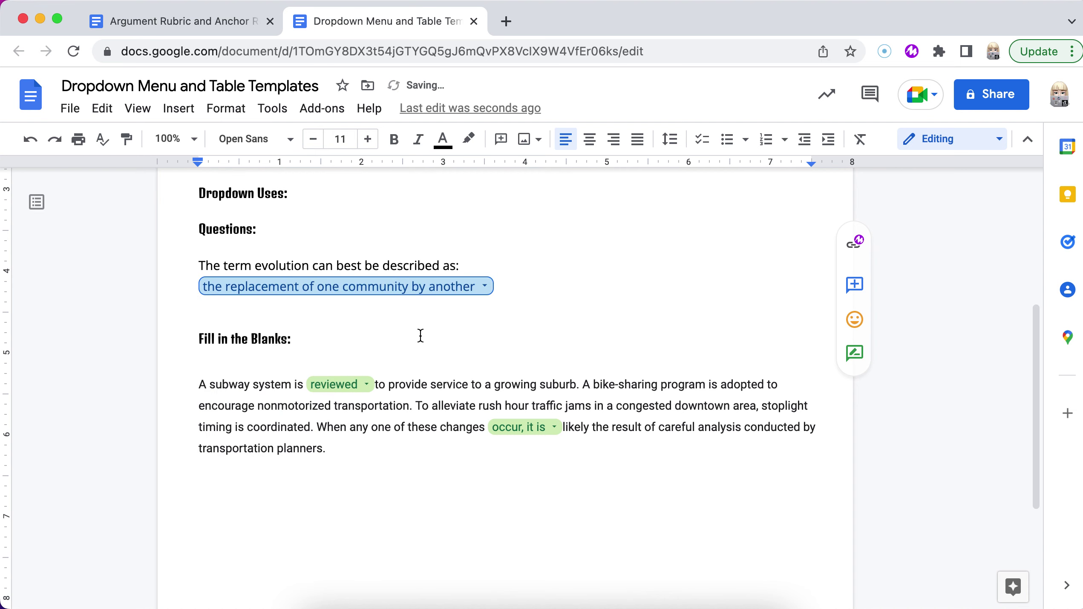
Answer the evolution question with "a process of change in a population through time".
left_click(415, 290)
left_click(360, 317)
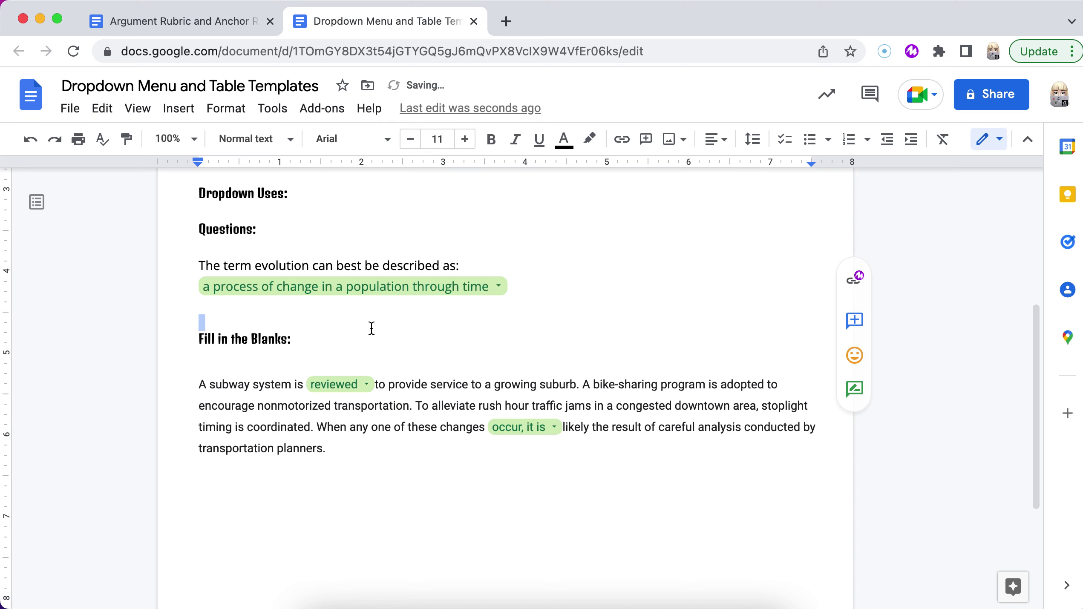
left_click(285, 315)
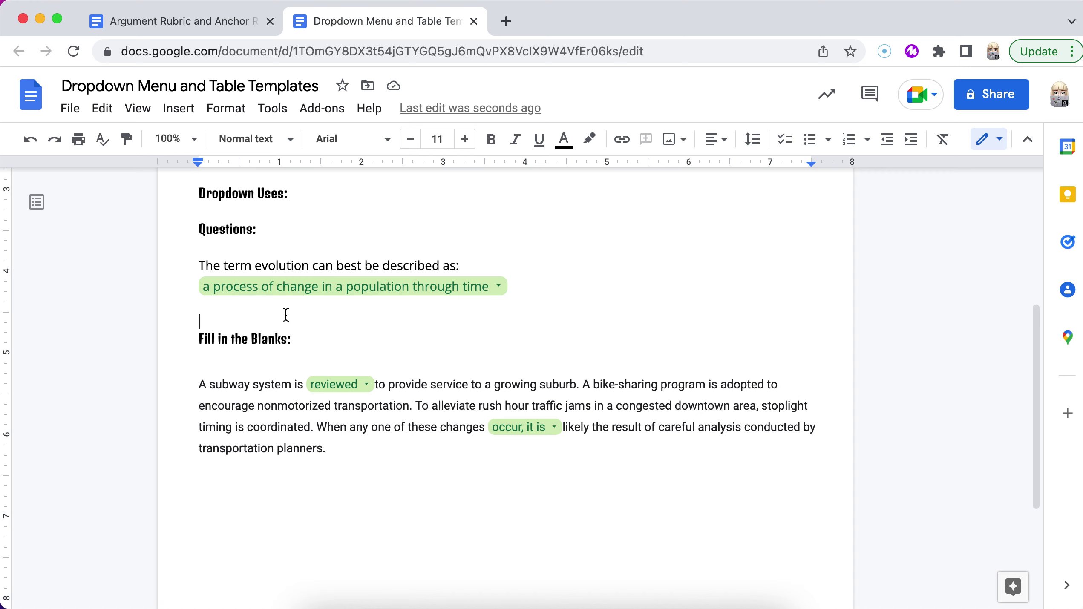
Examine the answer options of both dropdowns in the Fill in the Blanks paragraph without changing the selections.
left_click(234, 366)
left_click(199, 365)
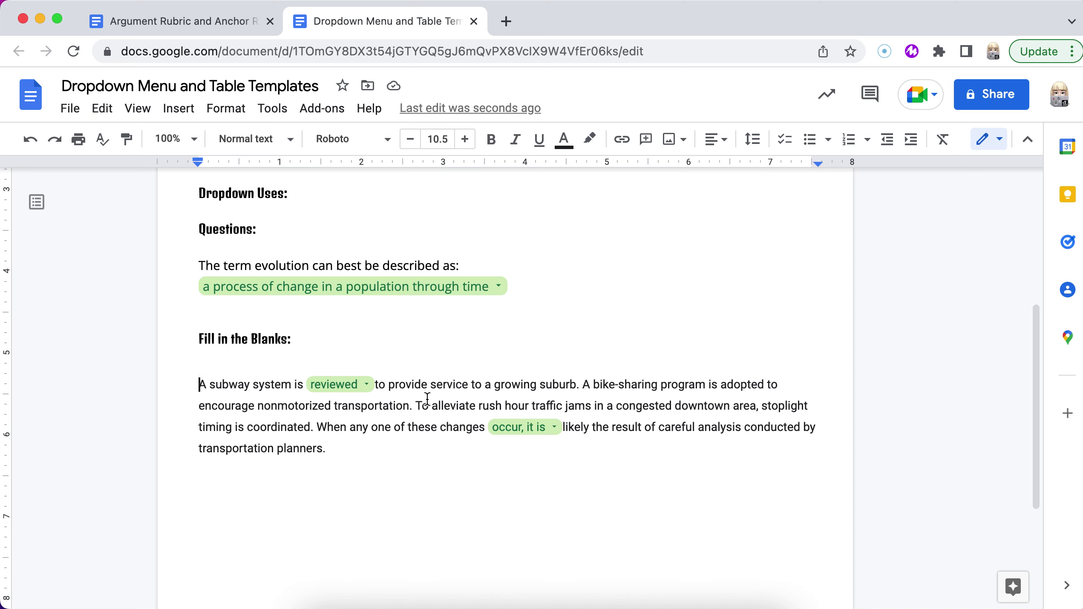
left_click(366, 386)
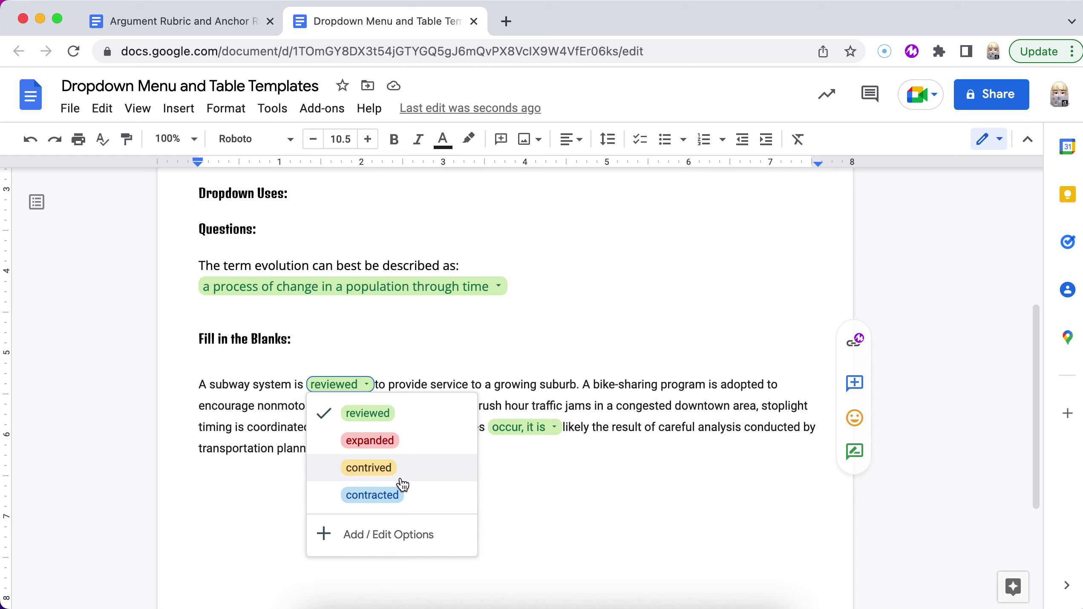
left_click(572, 521)
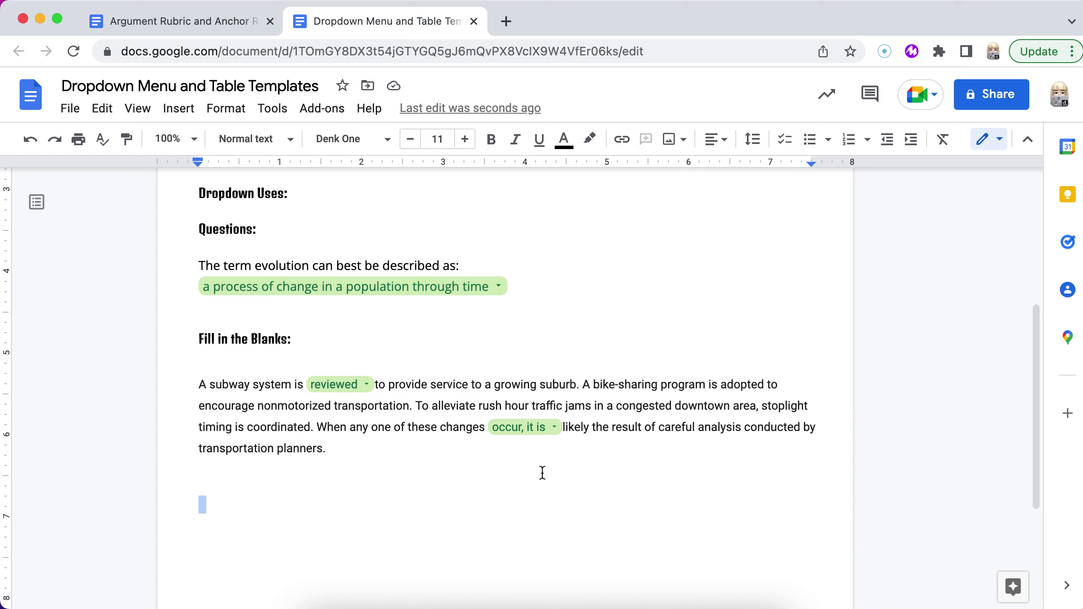
left_click(557, 427)
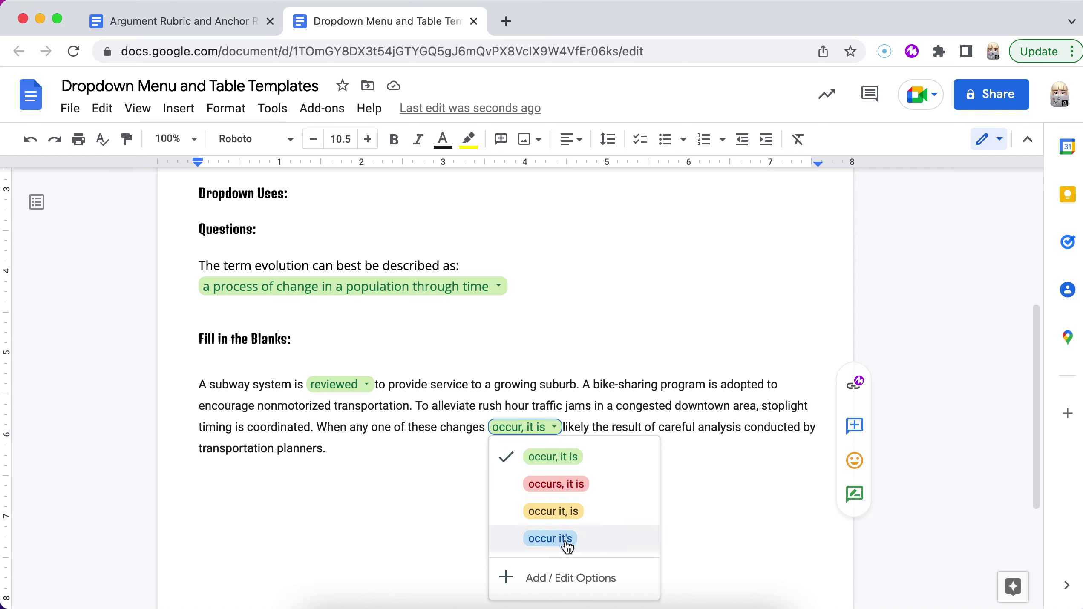
left_click_drag(437, 496, 411, 457)
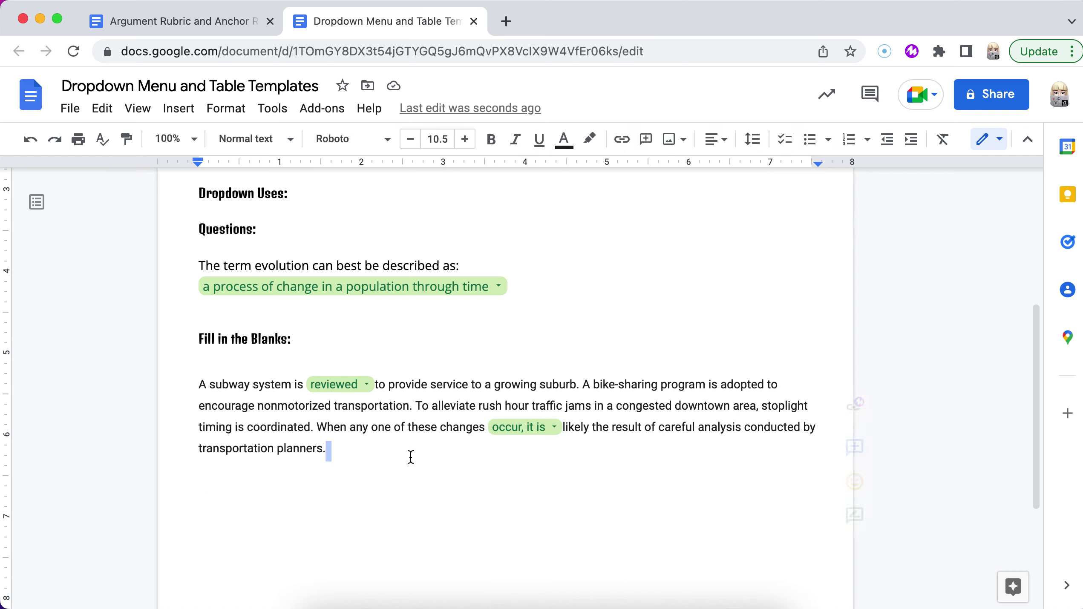
left_click(411, 456)
Add three blank lines between the Argument Essay table and the Dropdown Uses heading, and place the cursor among them.
scroll(360, 450, "up", 4)
scroll(360, 449, "up", 2)
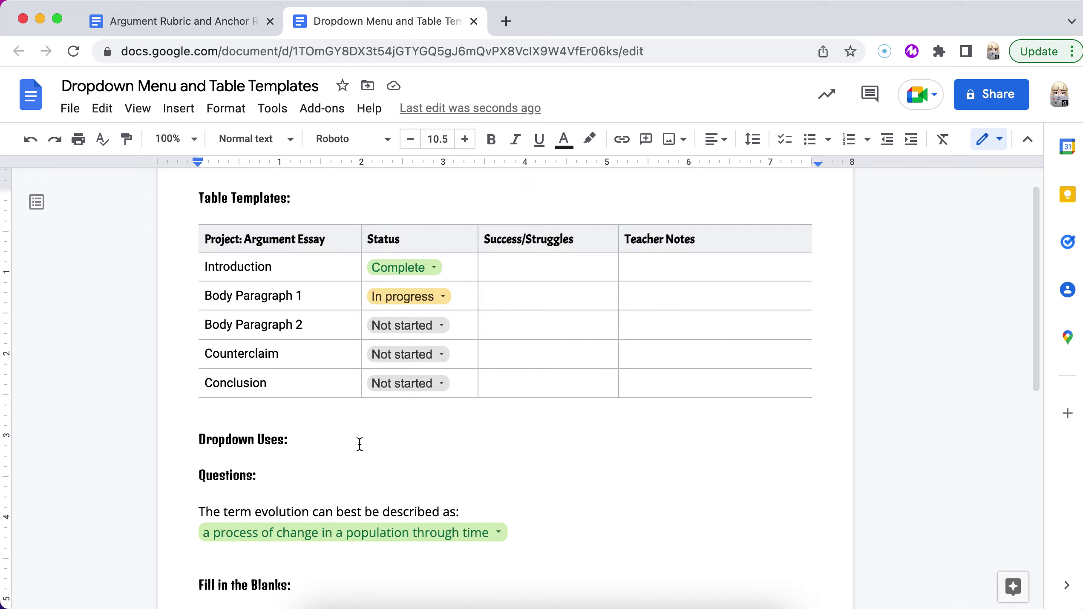
left_click(216, 416)
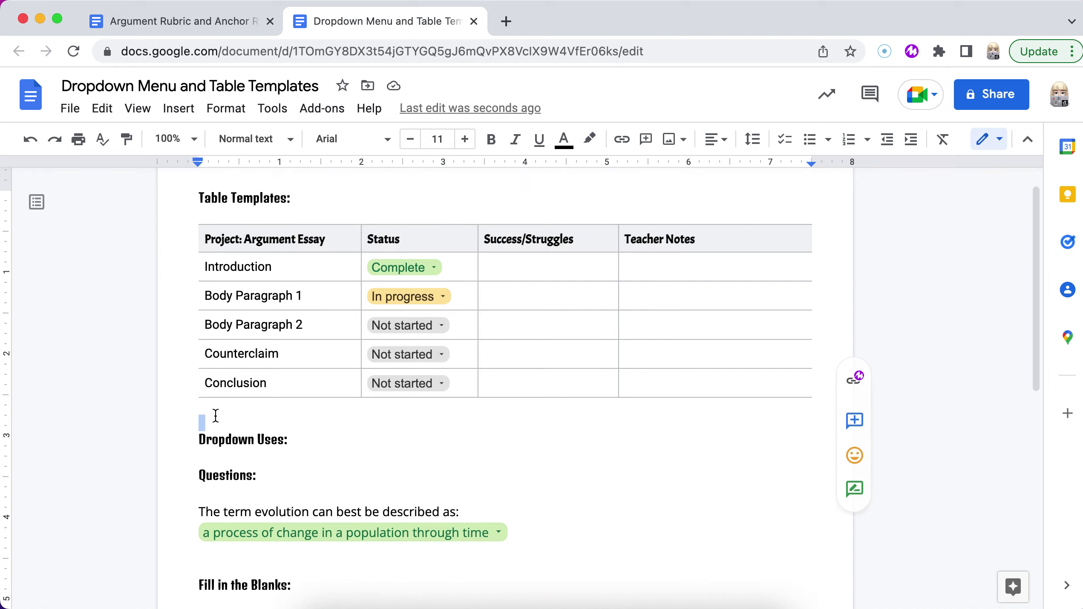
key("Return")
key("Return")
key("Return")
key("Up")
key("Up")
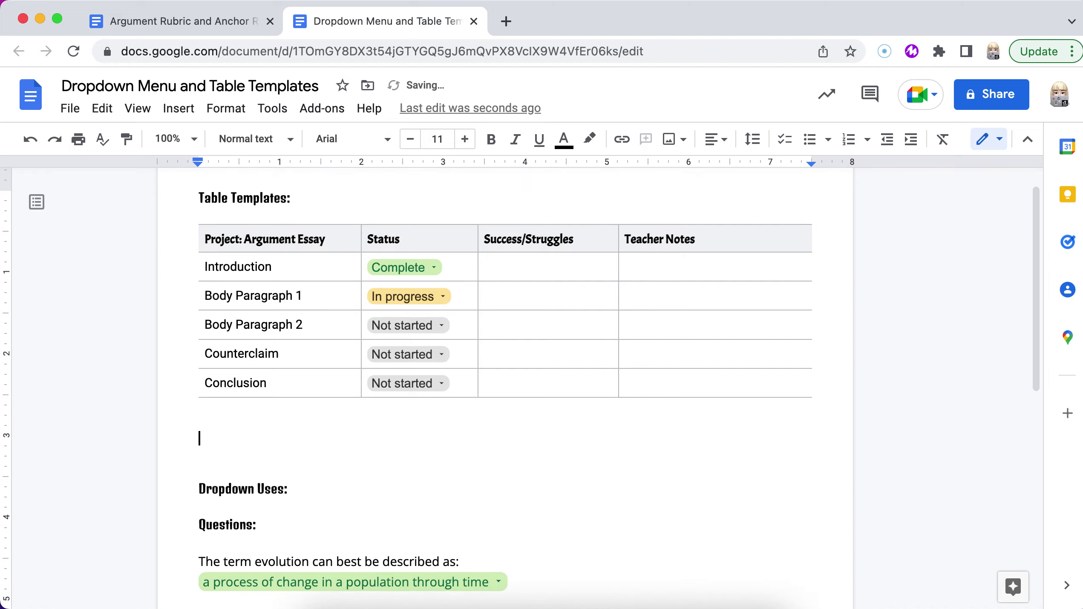
Insert the Product roadmap table template below the Argument Essay table.
left_click(182, 111)
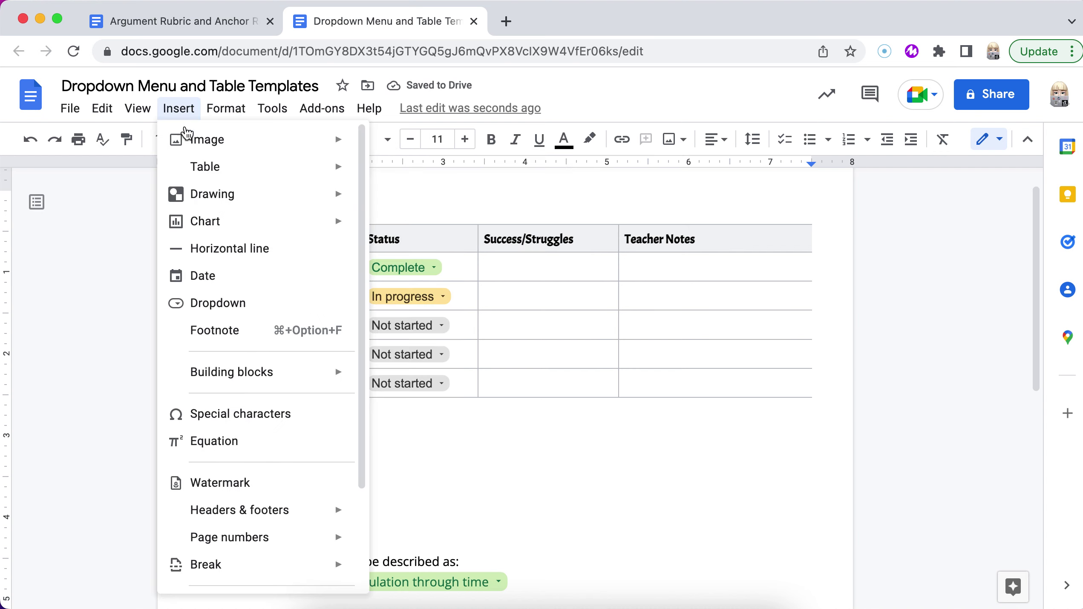
mouse_move(203, 171)
mouse_move(416, 180)
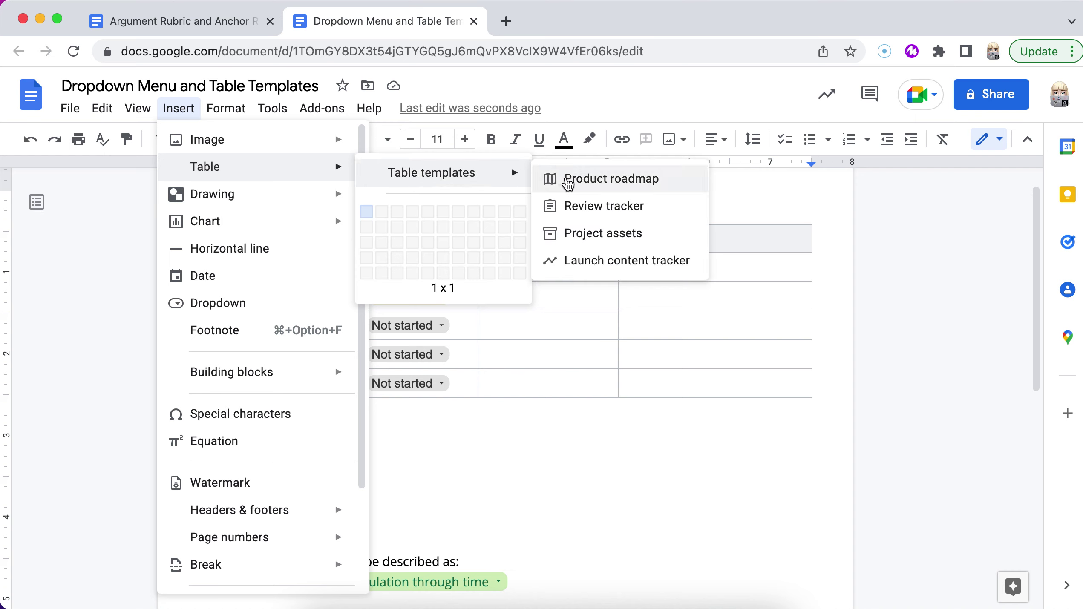
left_click(569, 180)
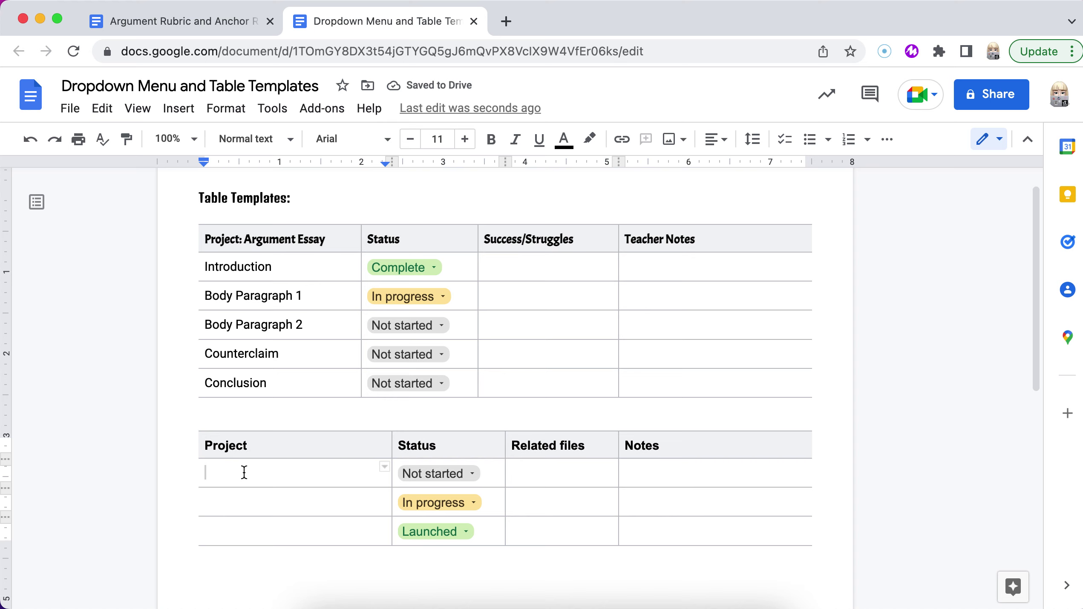
Replace the new table's Project heading with "Community Project".
double_click(232, 448)
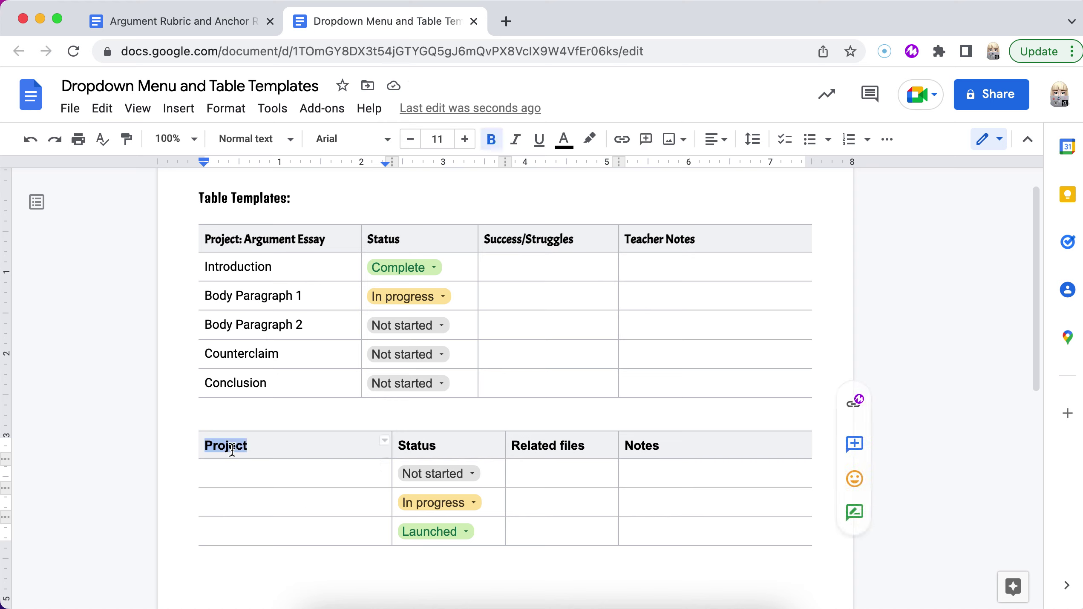
type("Co")
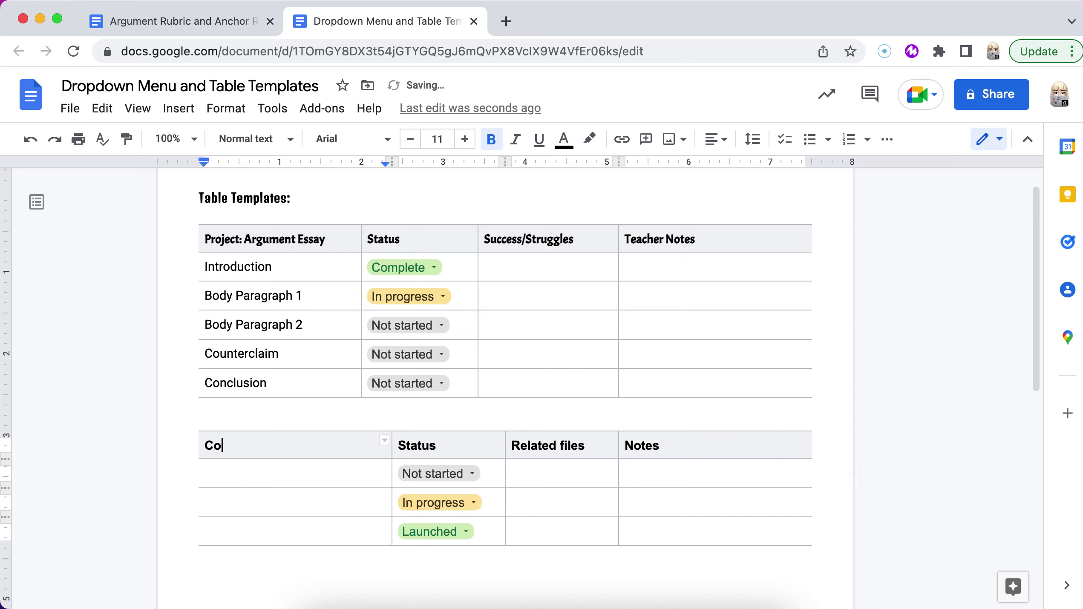
type("mmunity Projecg")
key("BackSpace")
type("t")
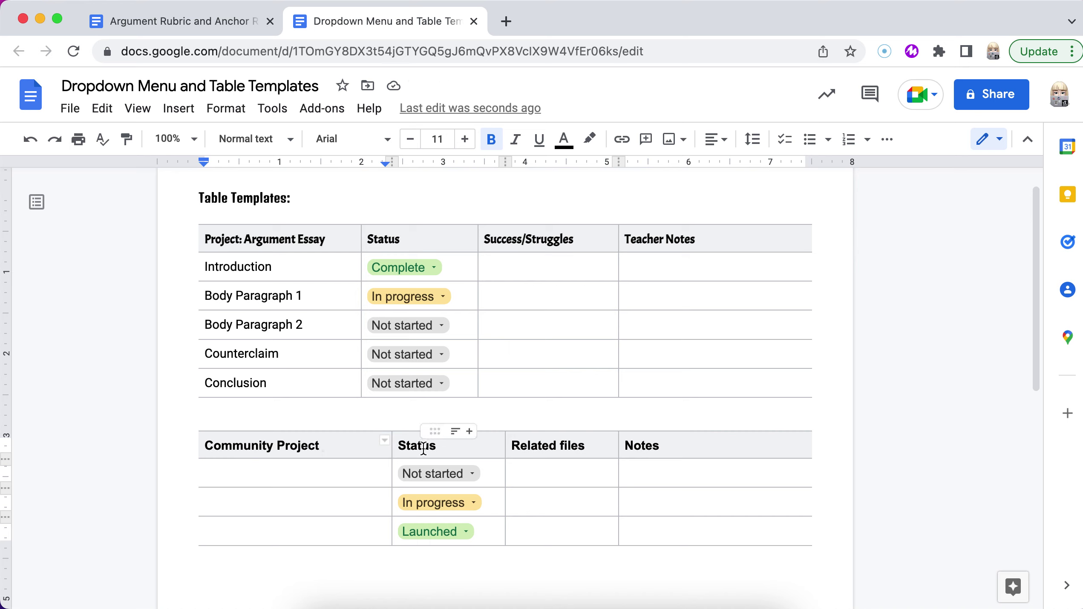
Replace the Related files heading with "Success/Struggles" and widen that column so the heading fits on one line.
double_click(533, 447)
left_click(534, 447)
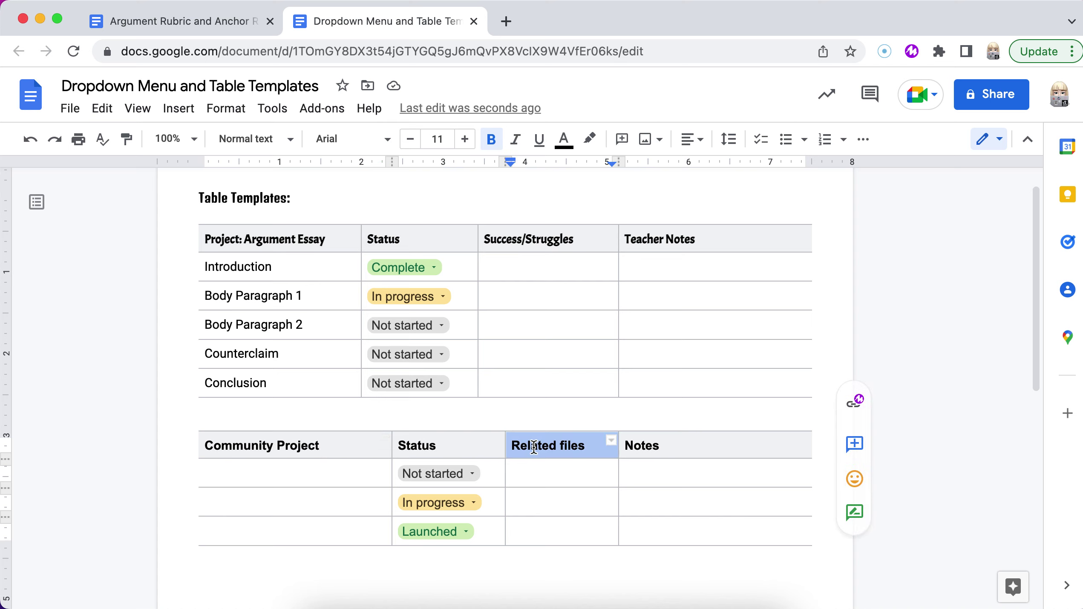
type("Success")
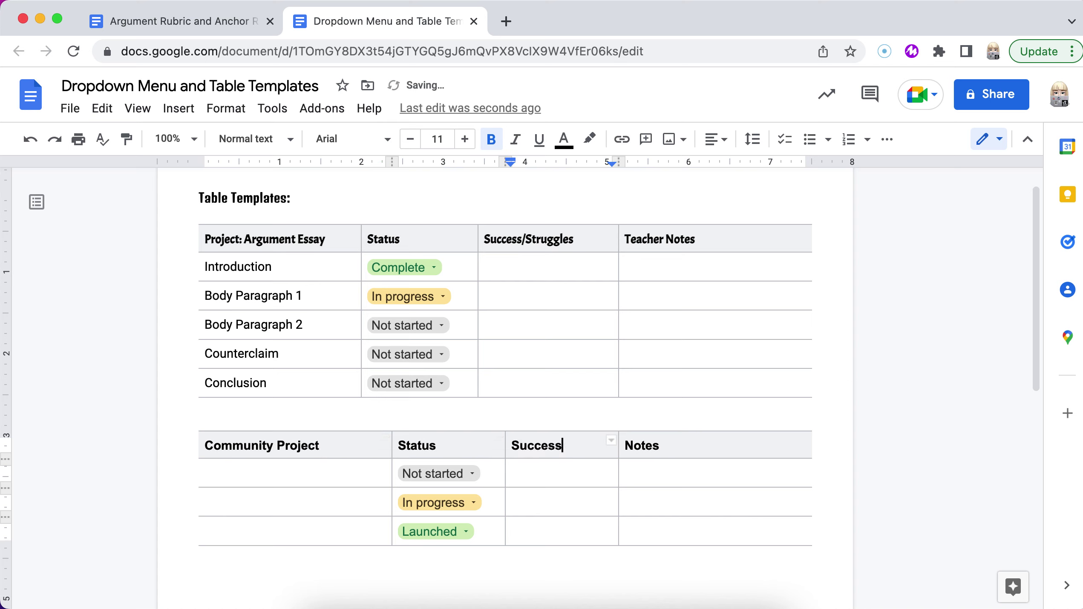
type("/Struggles")
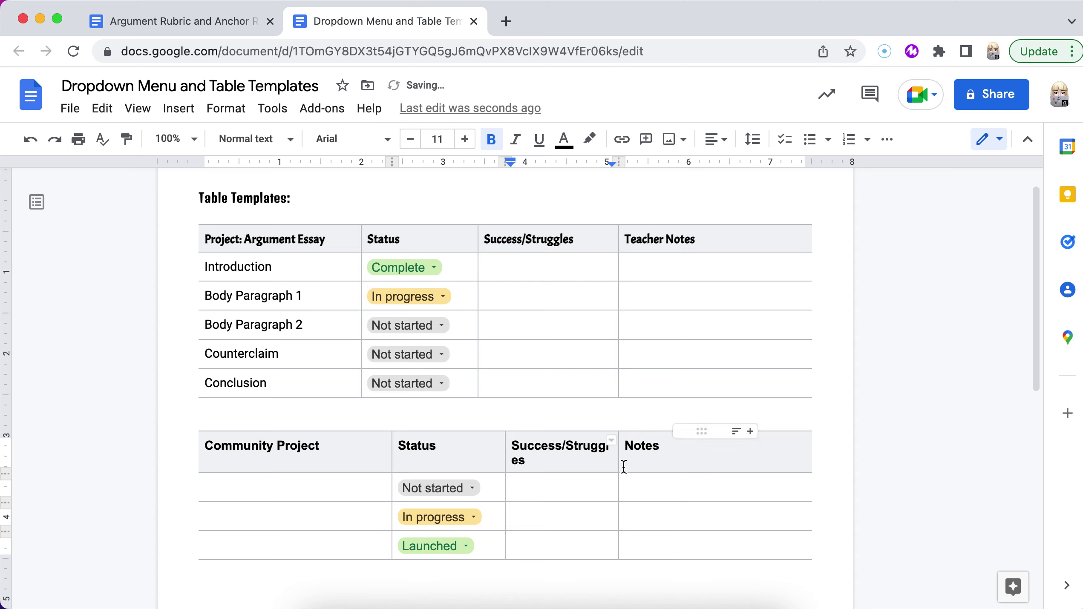
left_click_drag(616, 464, 645, 460)
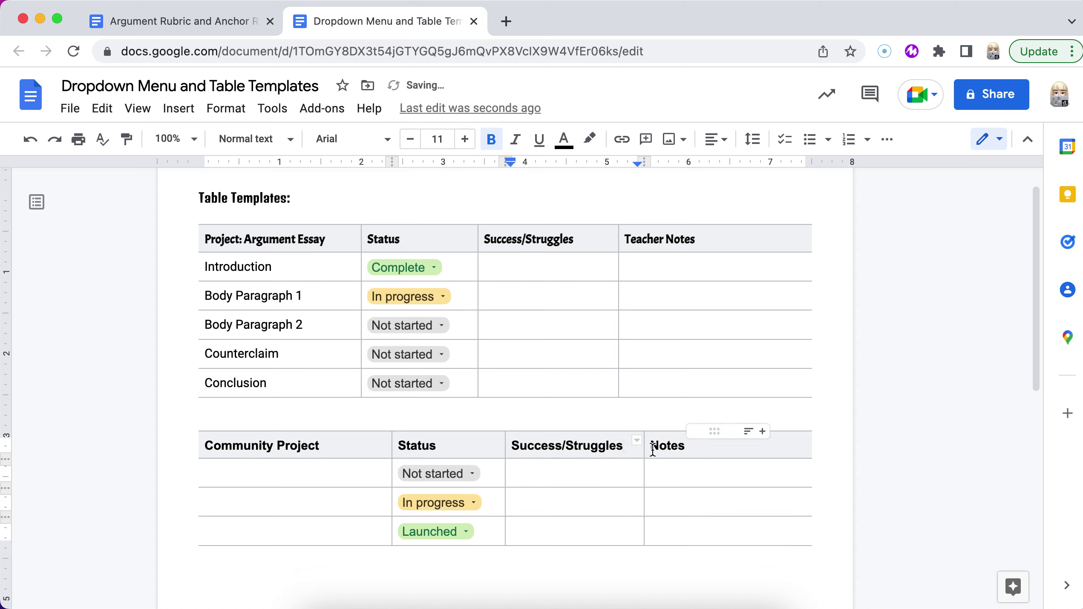
Change the Notes heading to "Teacher Notes" and rename the Launched option of the first row's status dropdown to "Completed".
type("Teacher")
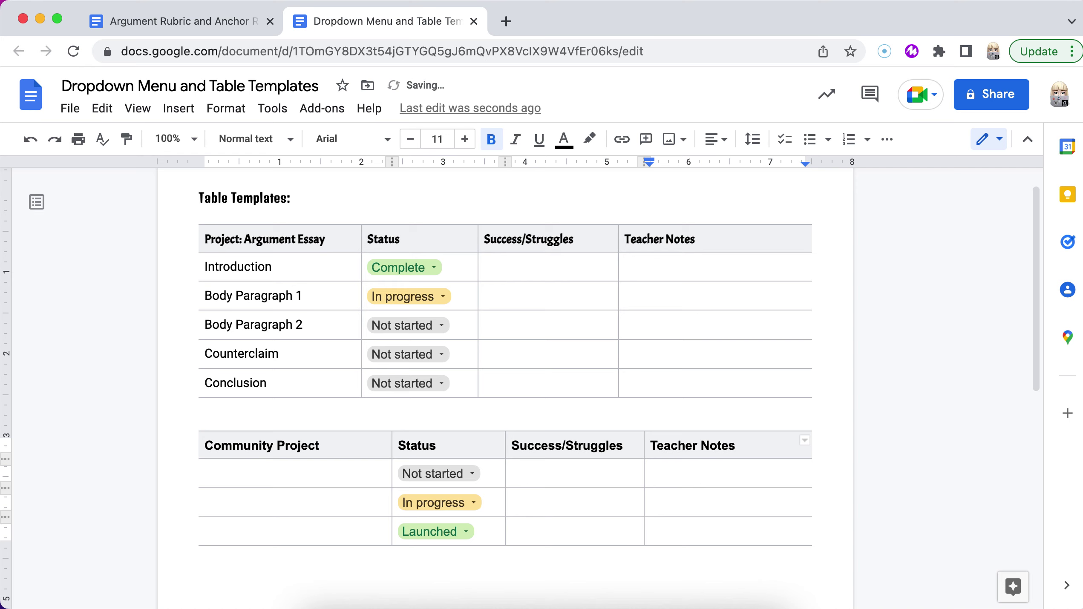
left_click(468, 479)
scroll(517, 533, "down", 5)
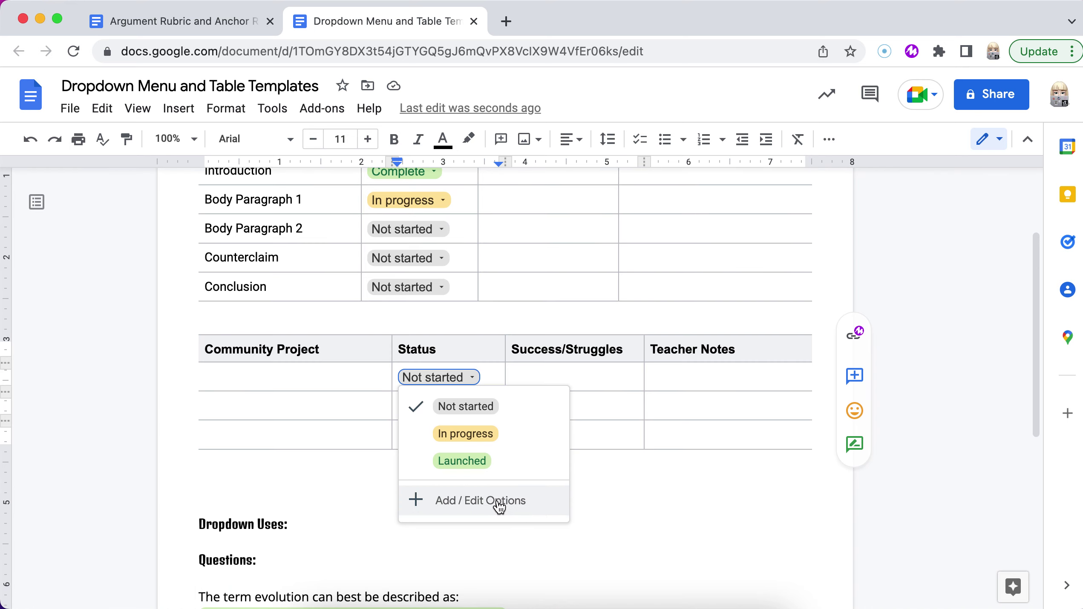
left_click(499, 507)
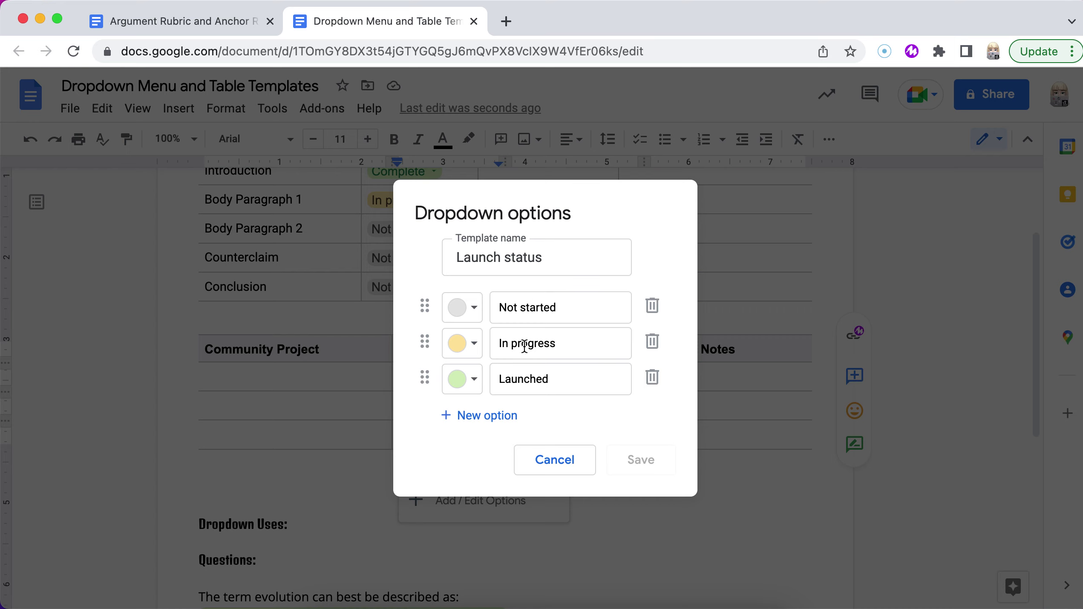
double_click(528, 379)
type("Completed")
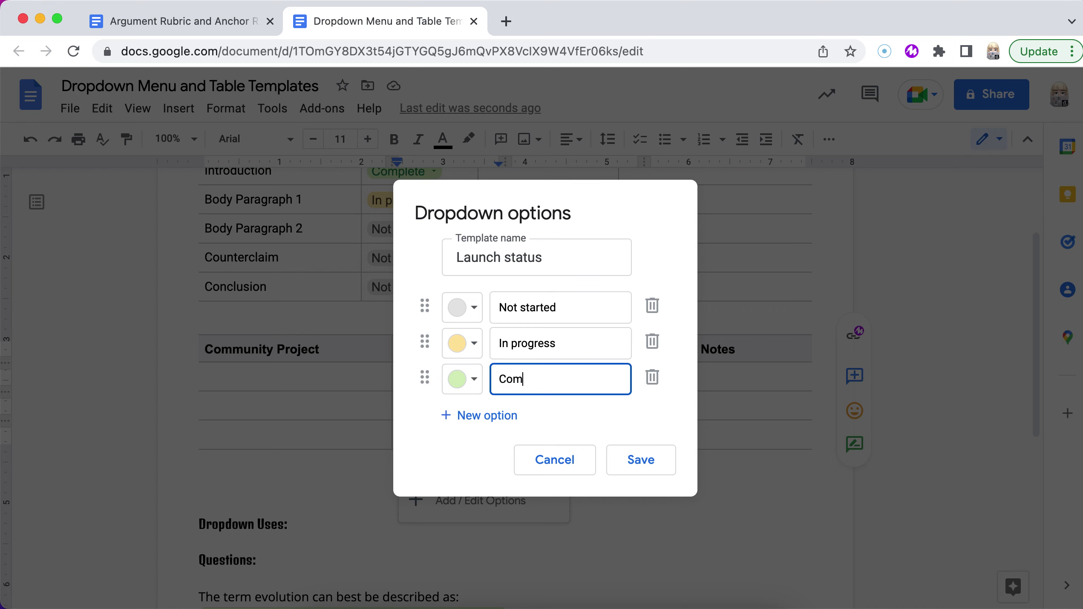
Add a fourth option to the Launch status dropdown, coloured light red and named "Need Help".
left_click(479, 416)
left_click(481, 420)
left_click(499, 477)
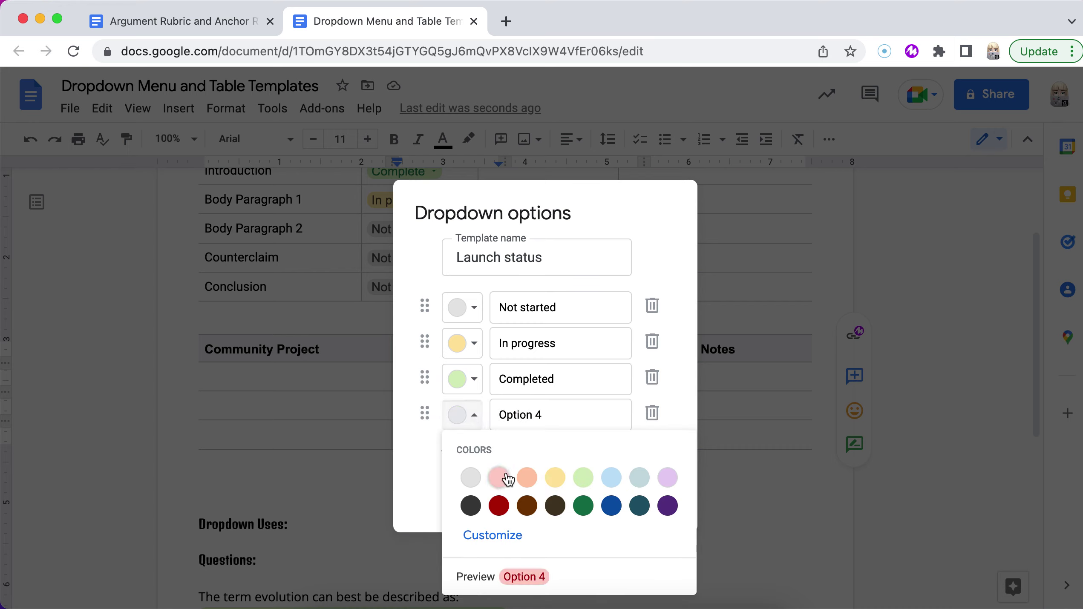
left_click(538, 415)
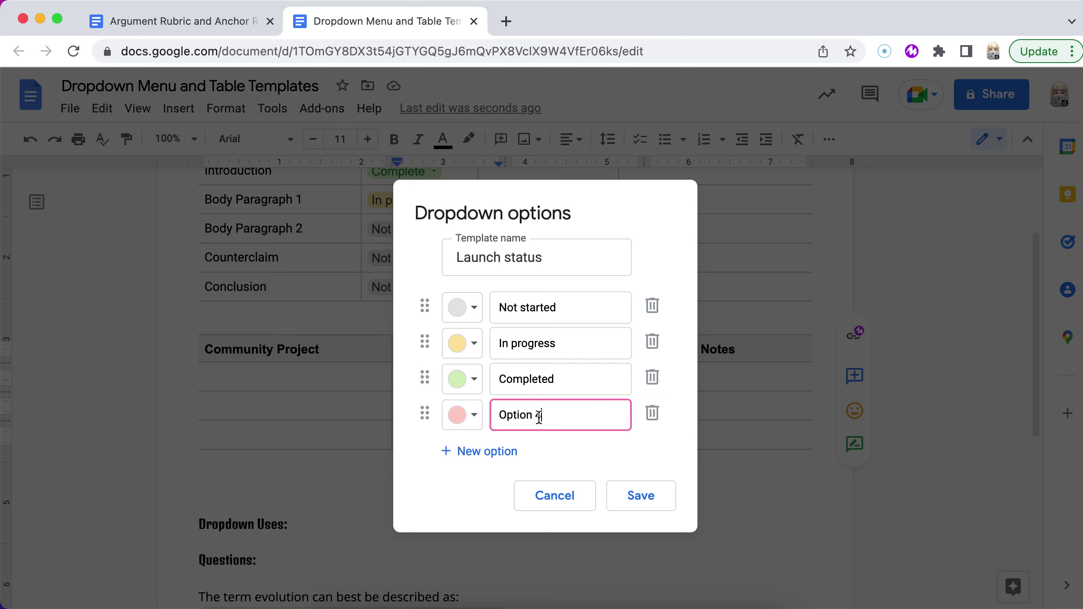
triple_click(538, 415)
type("Need Help")
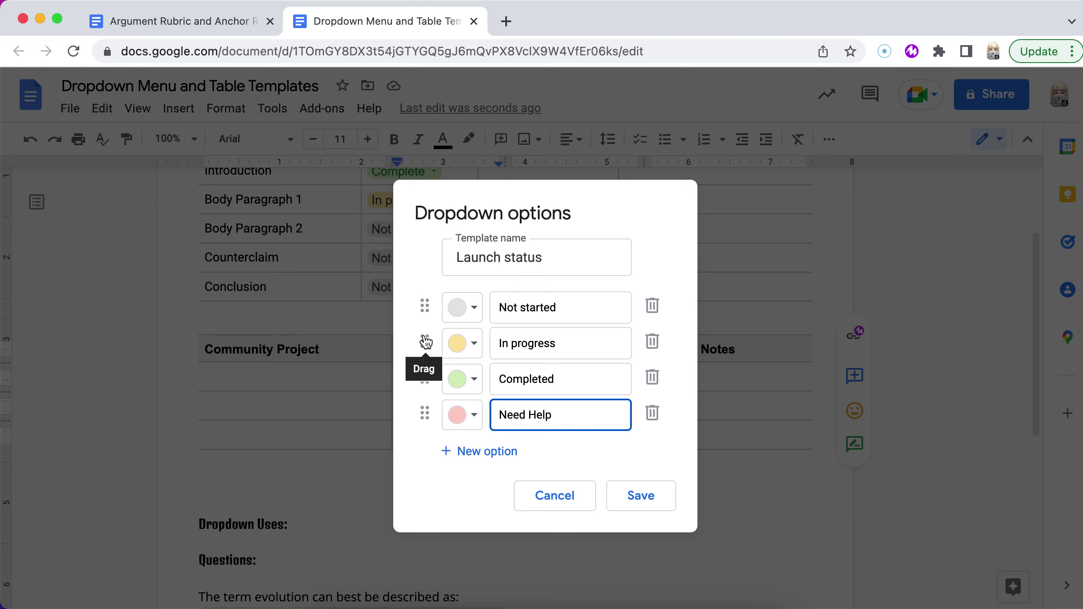
Reorder the dropdown options so Completed precedes In progress, and save the changes for just this instance.
left_click_drag(424, 341, 424, 378)
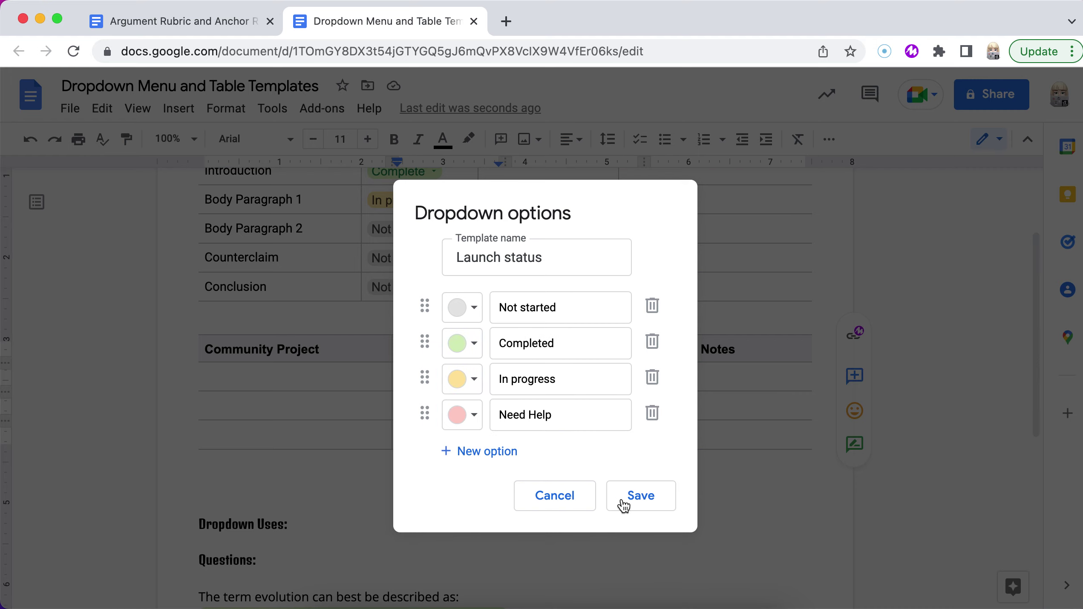
left_click(641, 496)
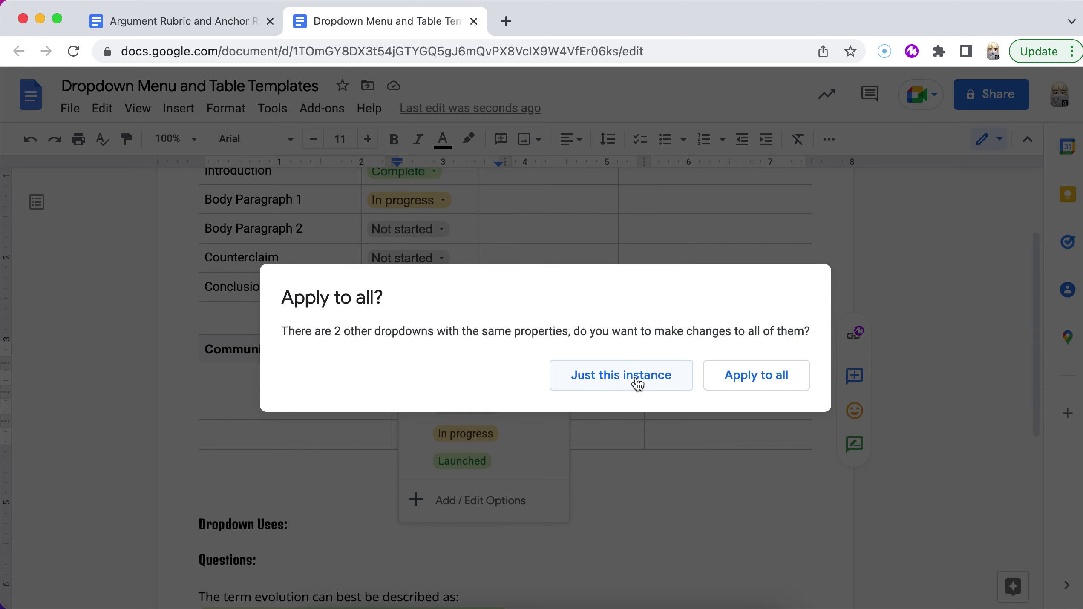
left_click(657, 378)
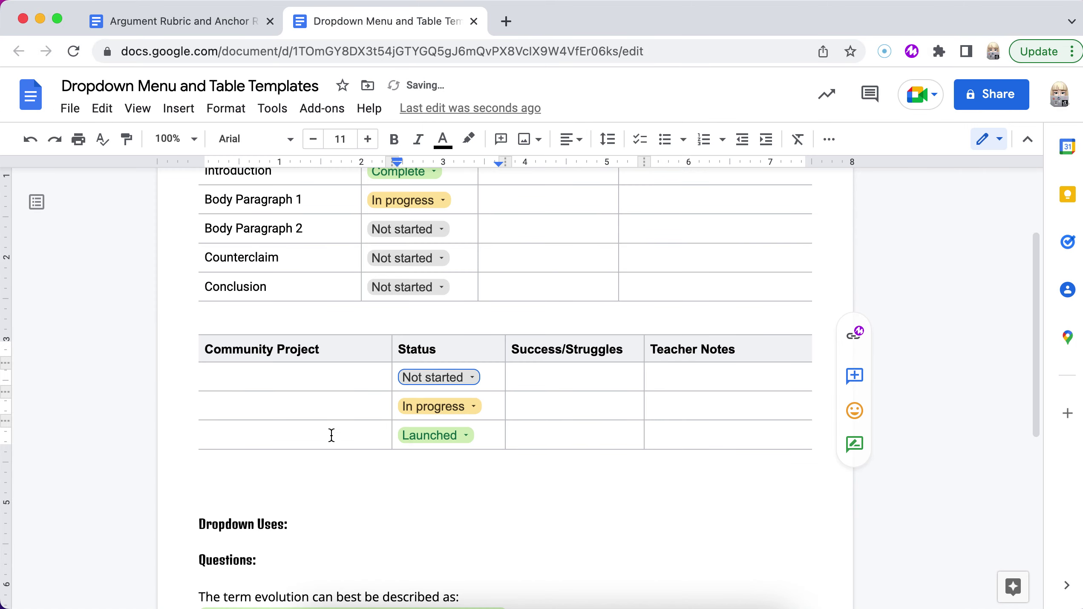
Enter "Street Layout" and "Buildings" in the first two rows of the Community Project column.
left_click(315, 377)
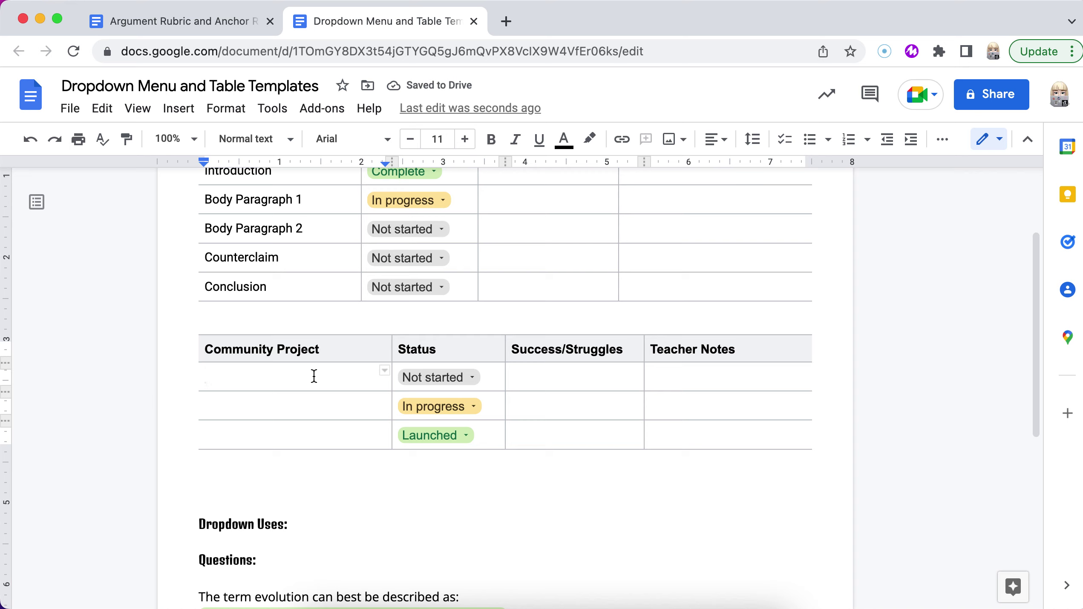
type("Street Layout")
left_click(291, 415)
type("V")
key("BackSpace")
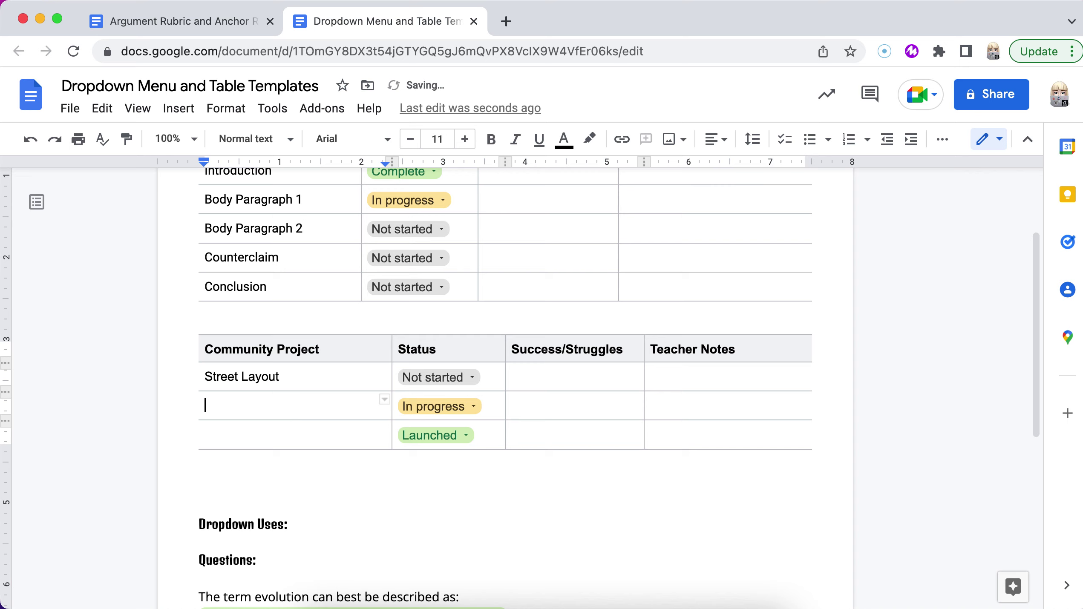
type("Buildings")
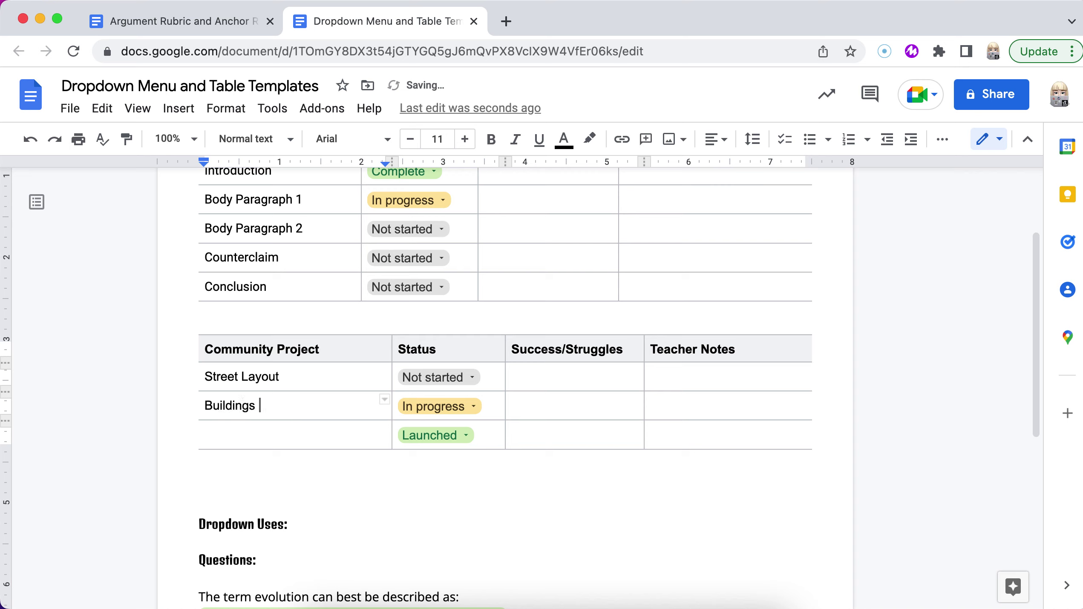
Set the third row's status in the Community Project table to Not started.
left_click(453, 434)
left_click(460, 466)
left_click(438, 472)
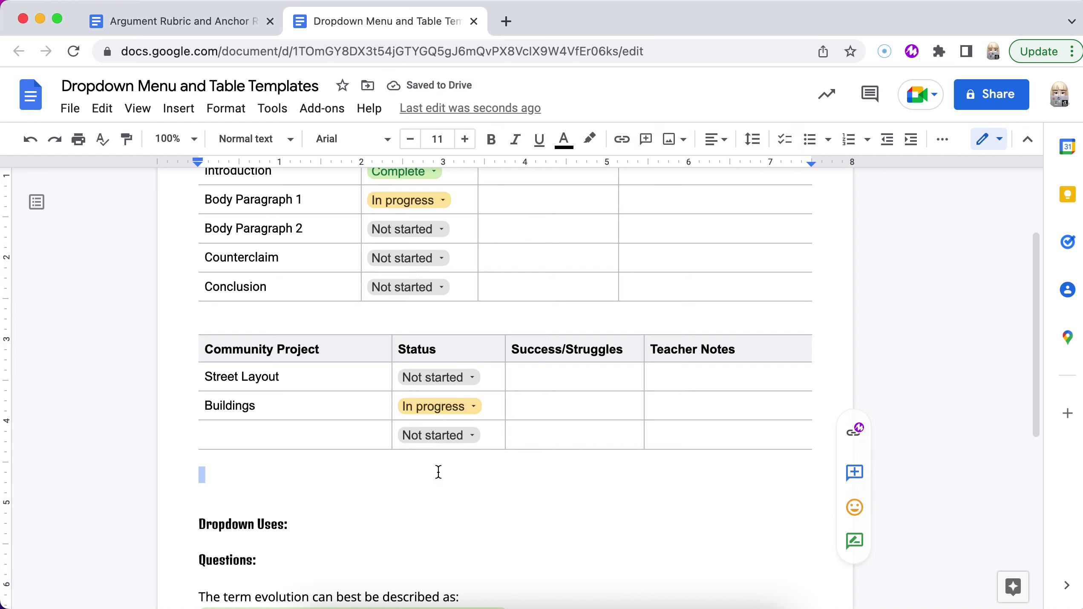
Review the available table templates without inserting one.
left_click(173, 119)
mouse_move(254, 167)
mouse_move(427, 176)
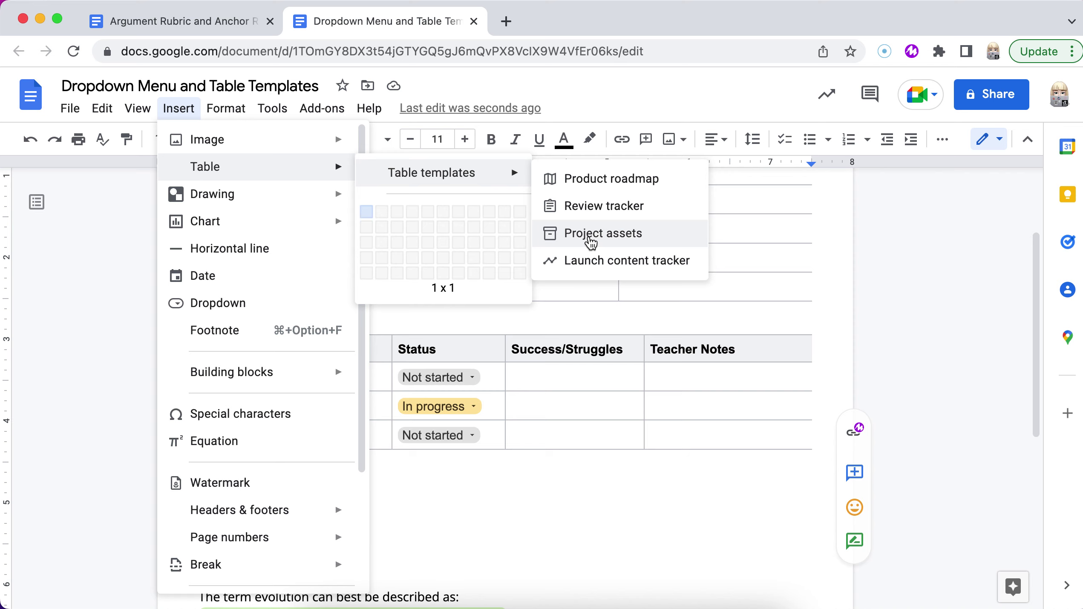
left_click(525, 323)
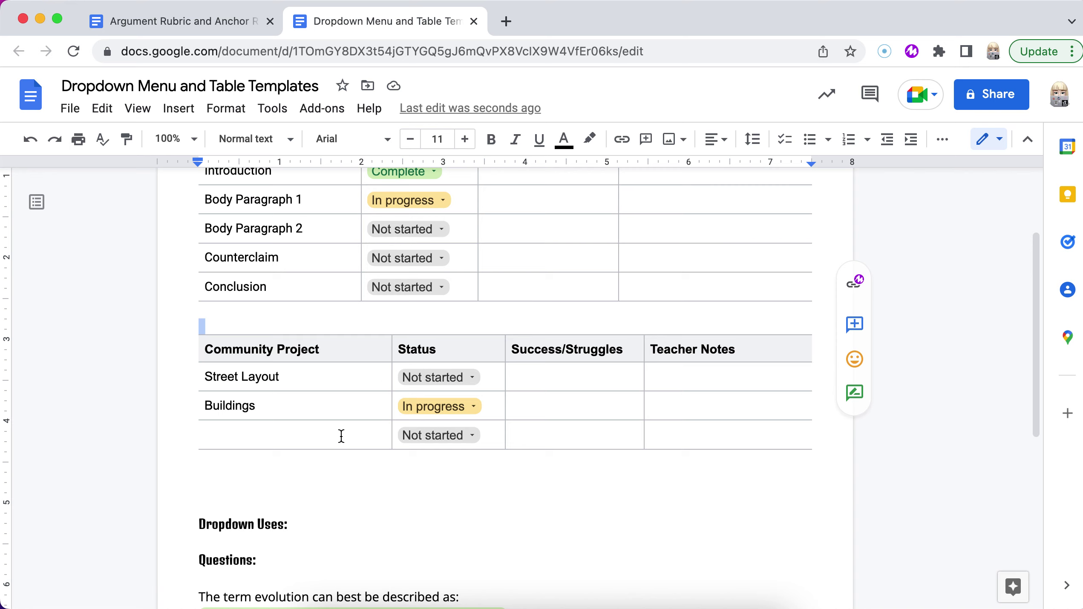
Remove the extra blank lines above the Dropdown Uses heading.
left_click(235, 499)
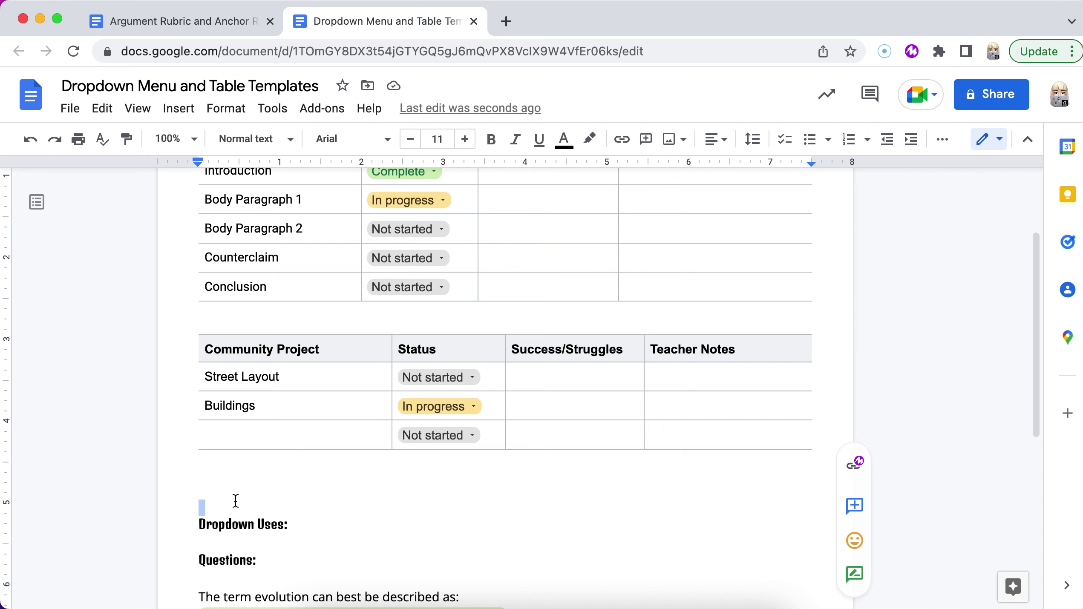
key("Delete")
key("BackSpace")
Add a blank line below the fill-in-the-blanks passage and bring up the choice of dropdowns to insert there.
scroll(363, 466, "down", 10)
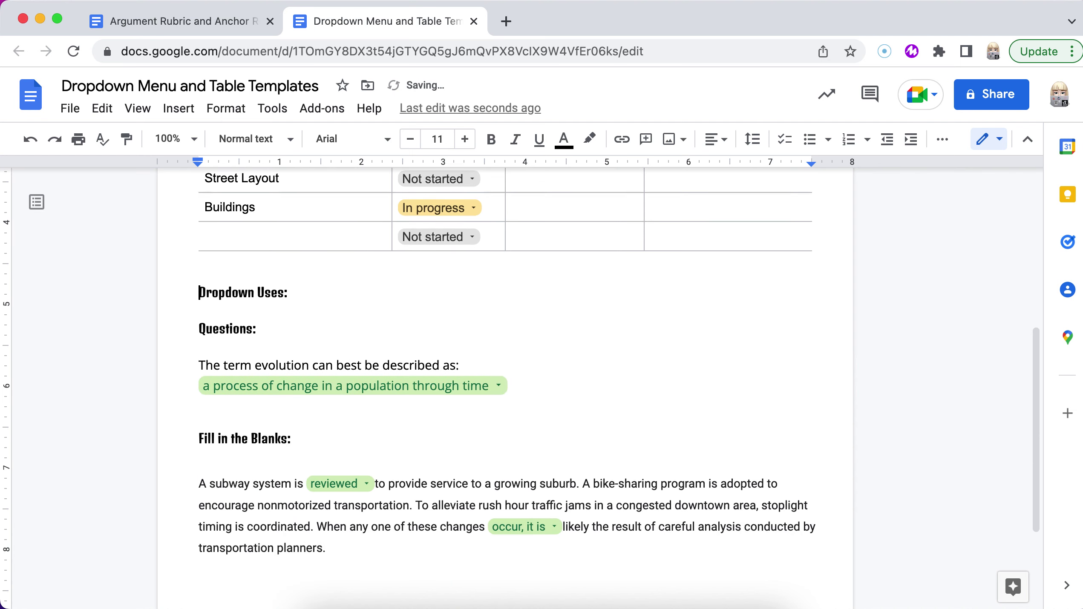
key("Return")
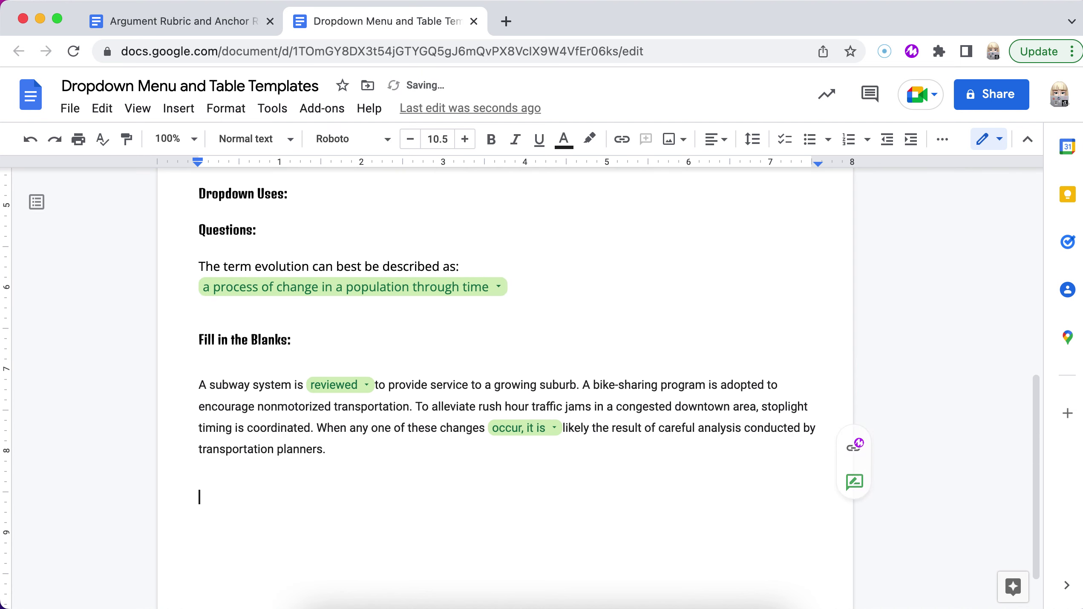
left_click(178, 109)
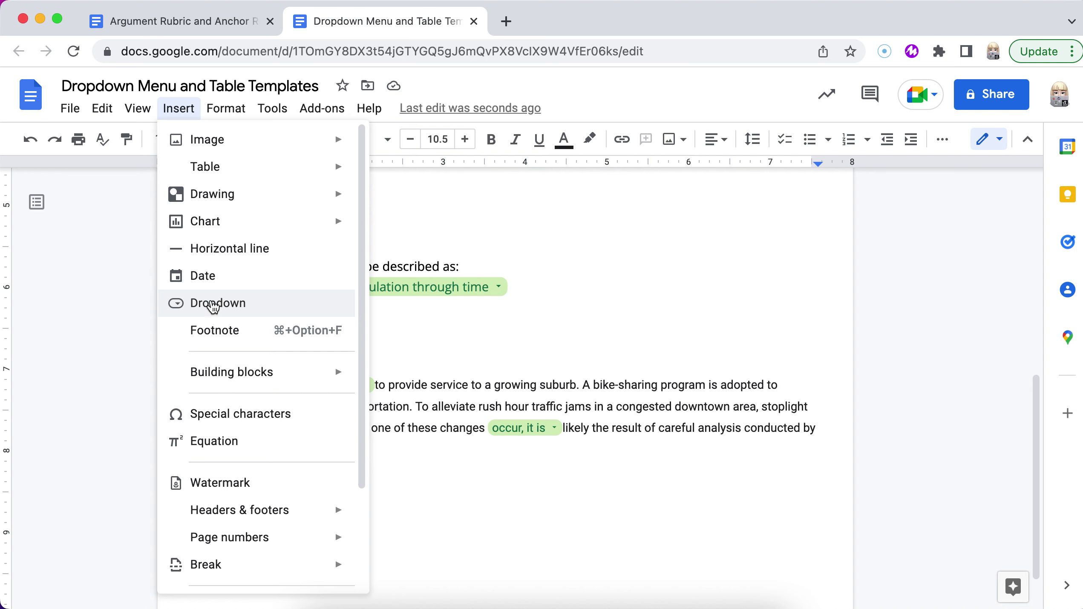
left_click(213, 303)
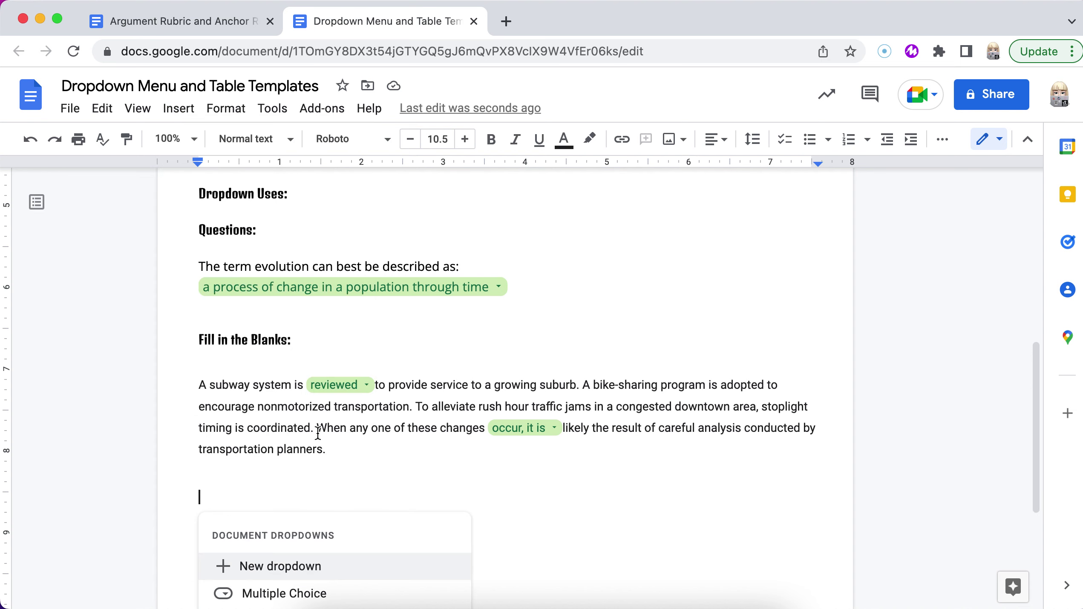
Examine the options offered by each document dropdown and by the Project status and Review status presets.
scroll(319, 440, "down", 3)
scroll(319, 440, "down", 2)
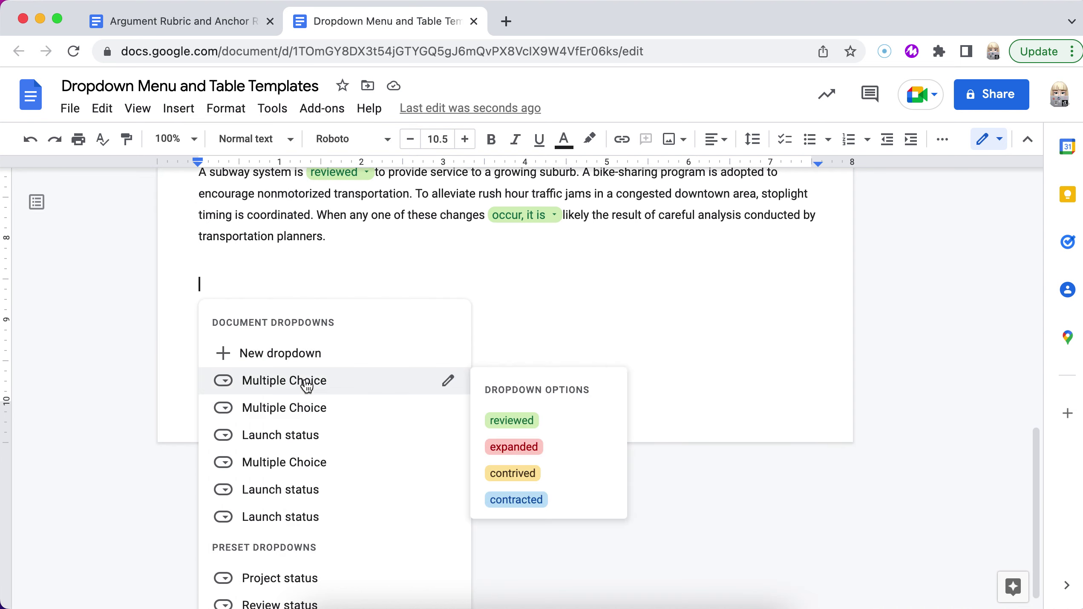
scroll(303, 365, "down", 1)
mouse_move(299, 368)
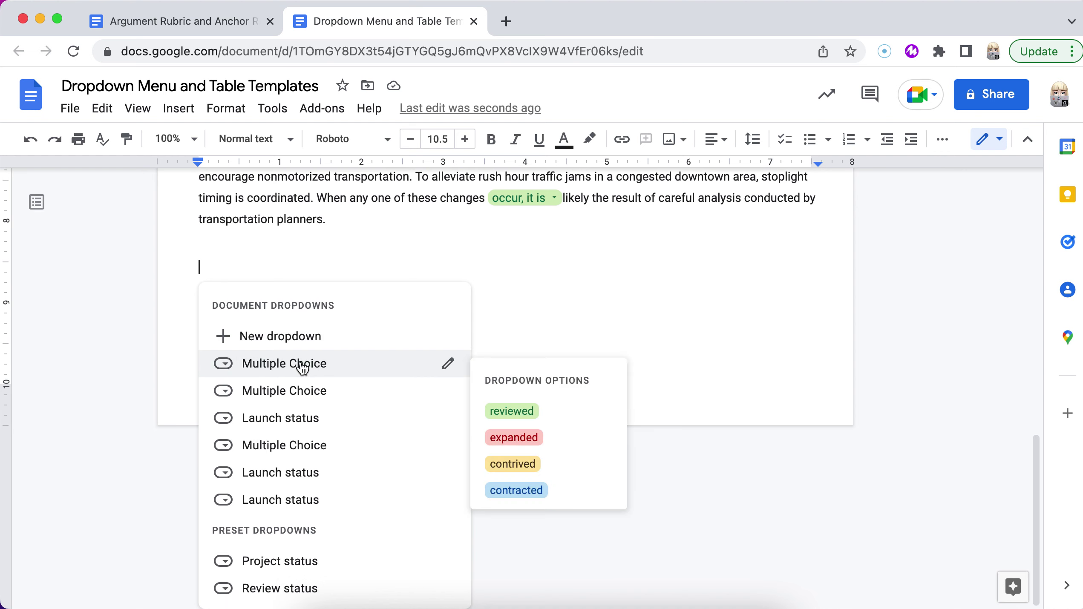
mouse_move(301, 388)
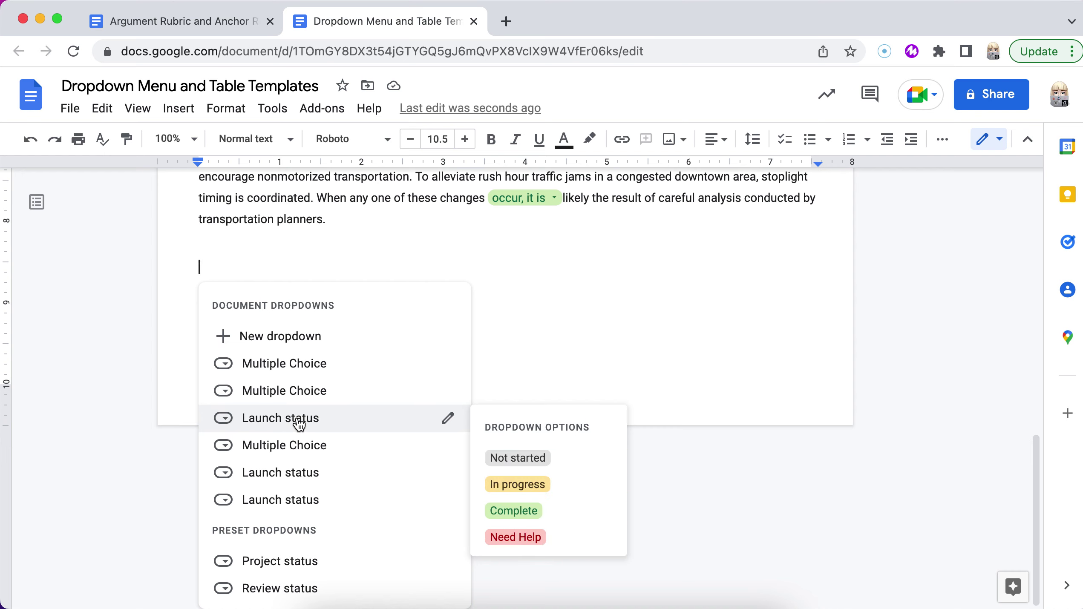
mouse_move(297, 456)
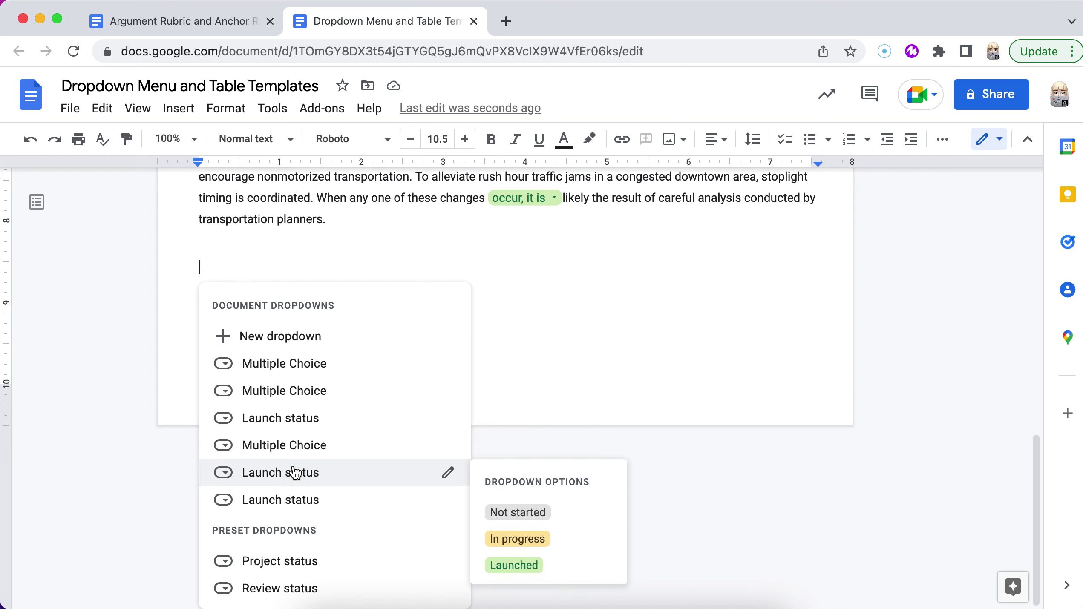
mouse_move(292, 500)
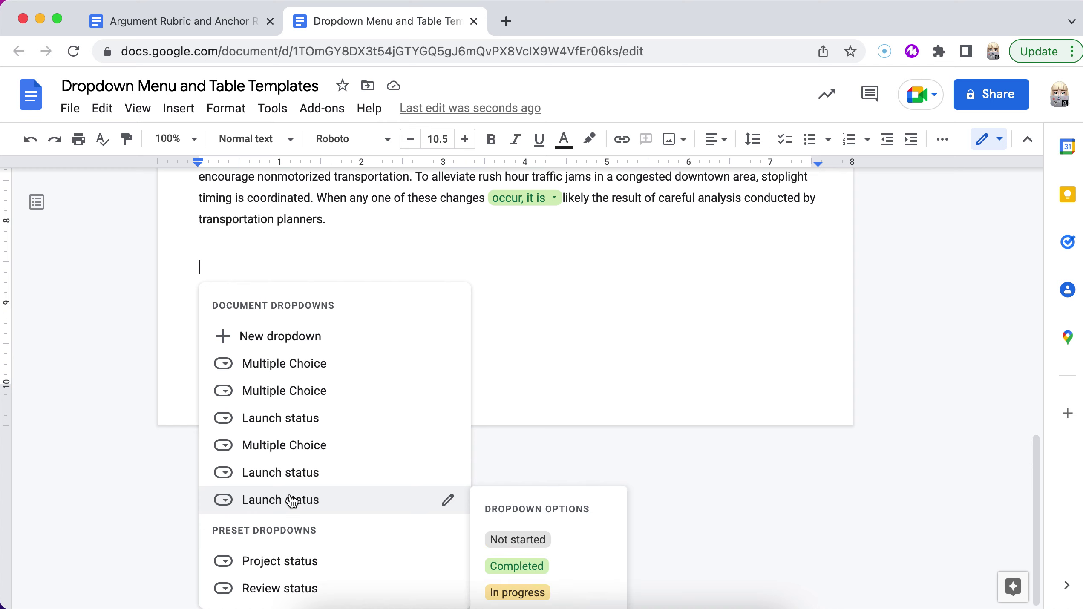
mouse_move(286, 564)
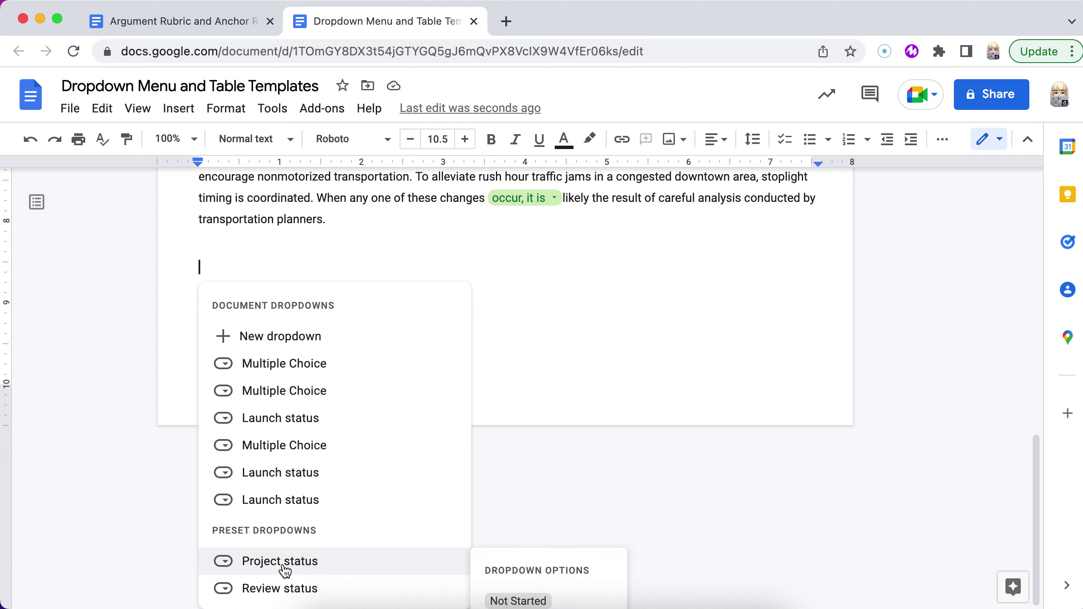
mouse_move(282, 589)
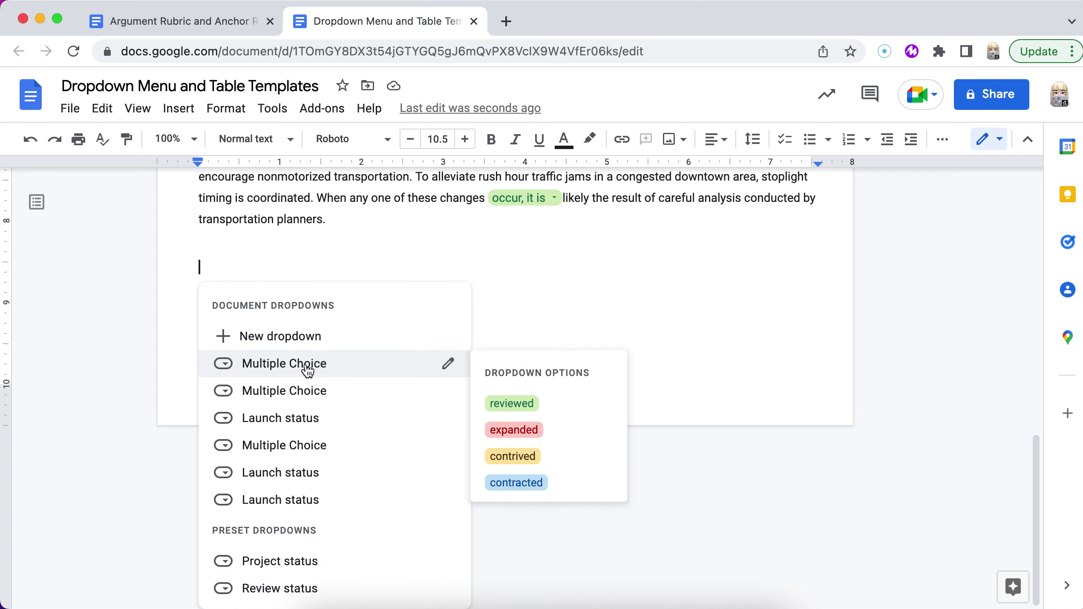
Insert the existing Multiple Choice dropdown that starts with "reviewed" below the passage, check its options, and delete it.
left_click(307, 366)
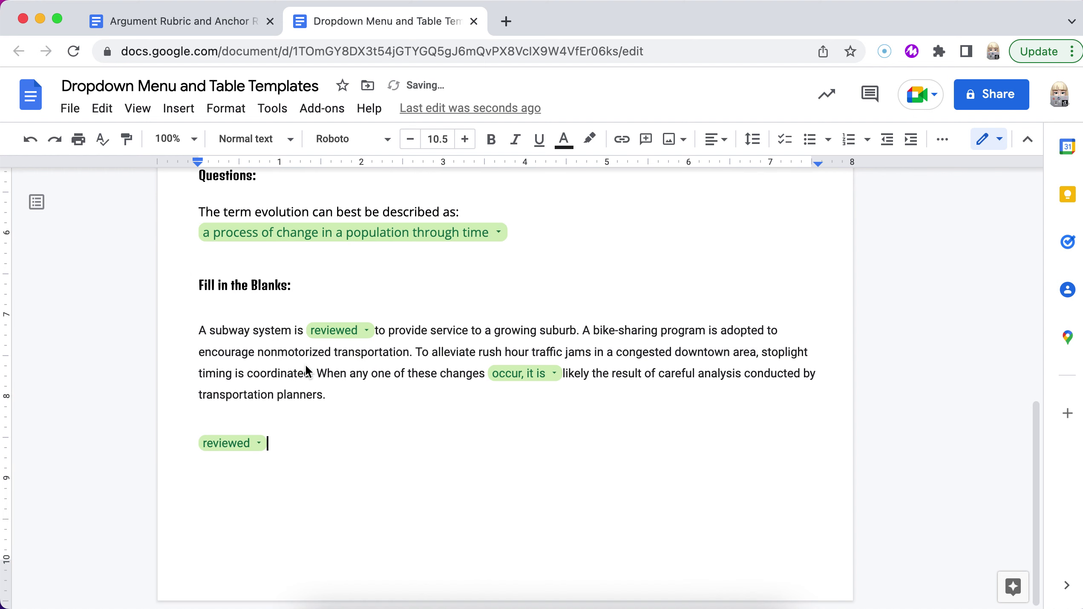
left_click(256, 444)
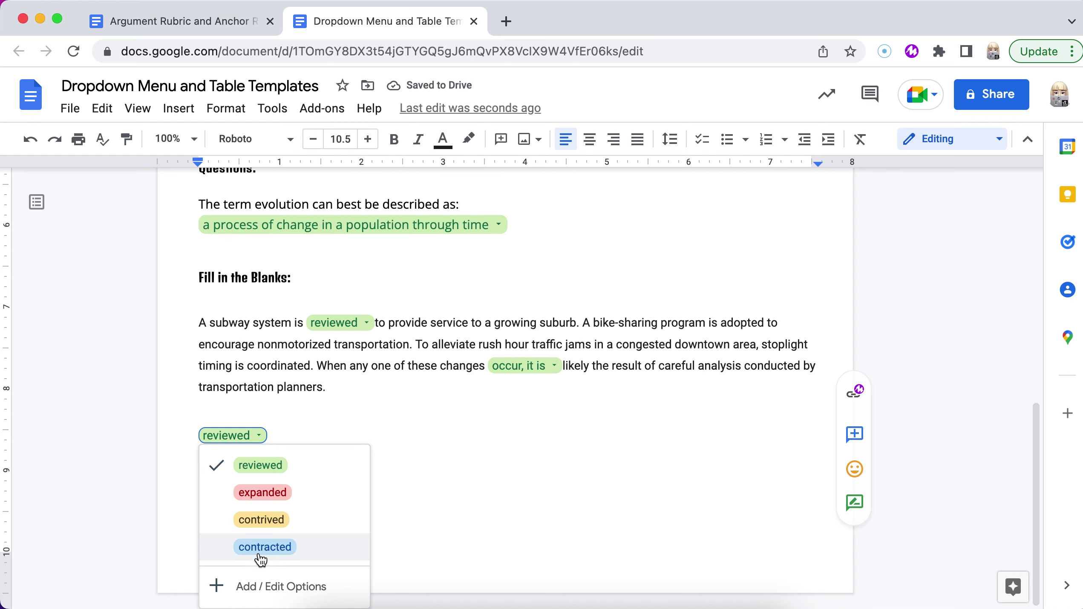
left_click(276, 440)
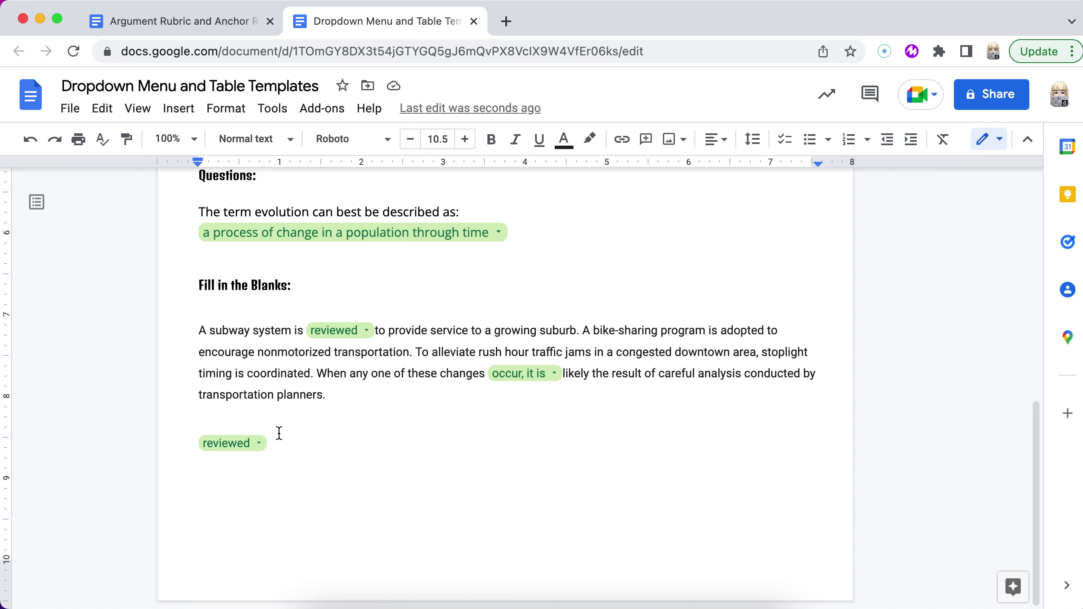
key("BackSpace")
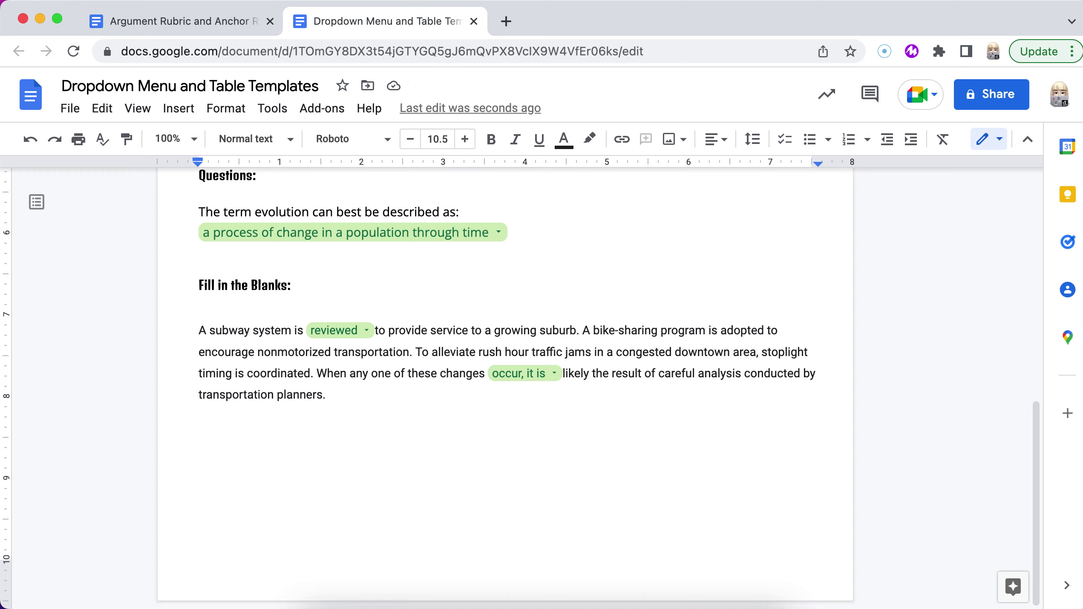
Write the question "Which of the following texts did you enjoy reading most this year?" below the fill-in-the-blanks passage.
type("Which")
key("Tab")
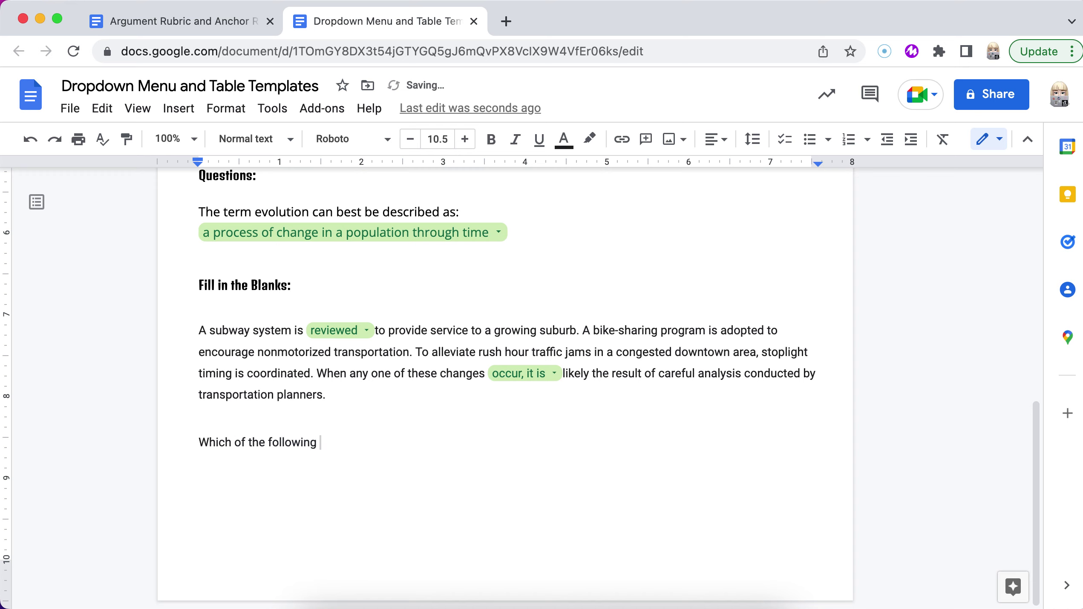
type("texts did you en")
key("Tab")
type("most")
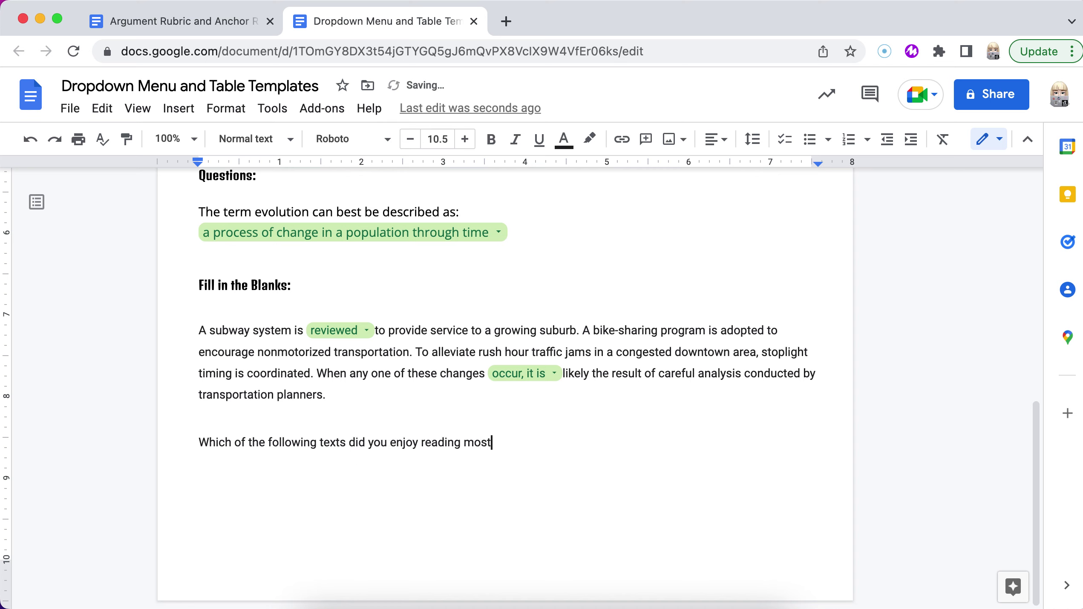
type(" this year?")
Insert the existing Multiple Choice dropdown that starts with "reviewed" on a new line below the reading question.
key("Return")
left_click(178, 108)
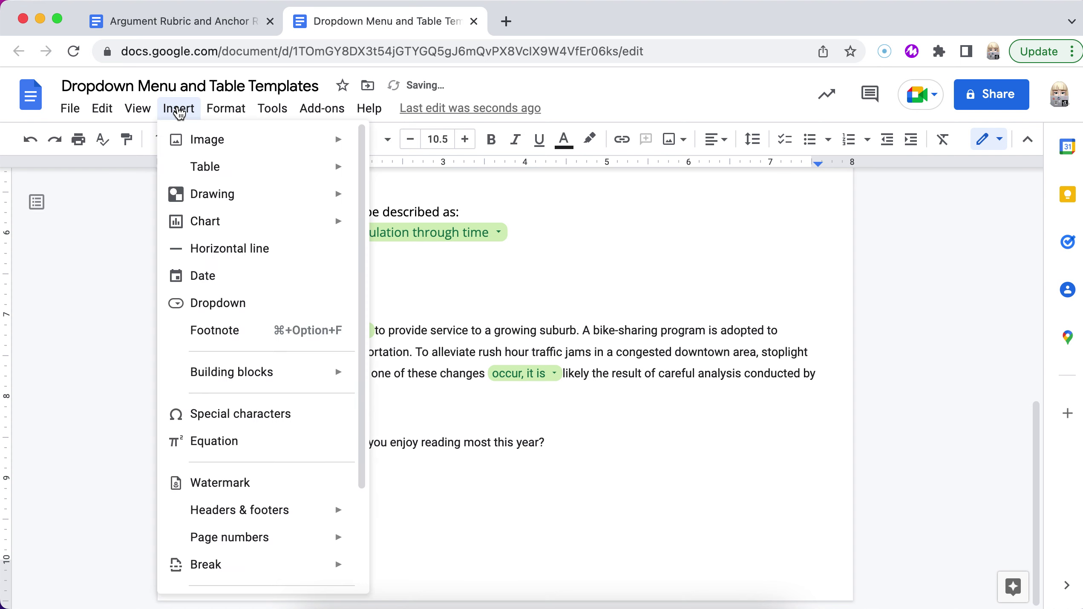
left_click(229, 315)
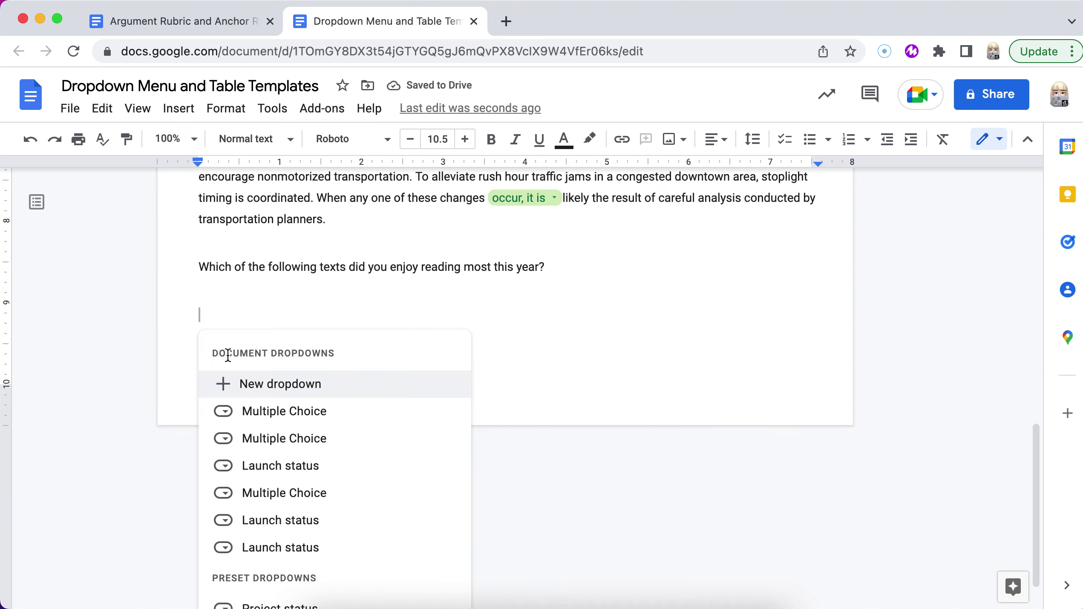
left_click(285, 410)
key("Down")
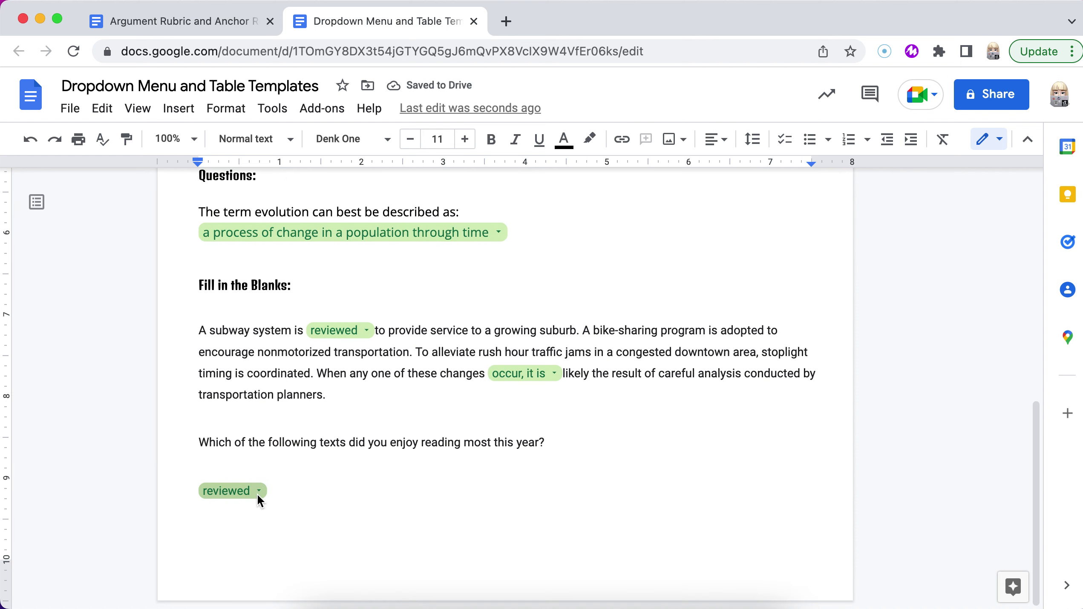
Clear all four option values of the dropdown below the reading question, and discard the changes.
left_click(259, 492)
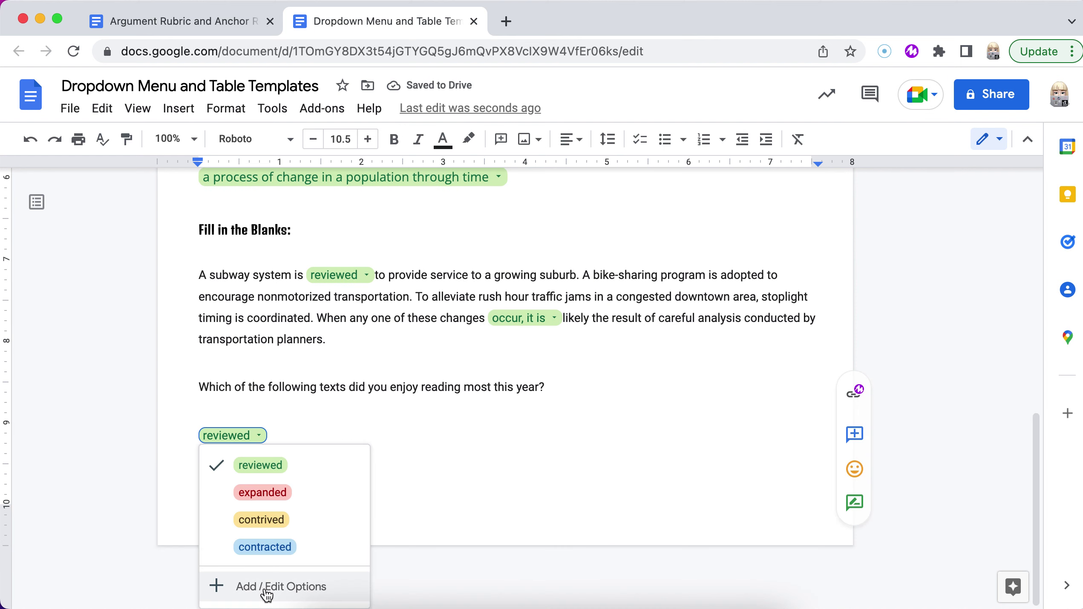
left_click(266, 588)
left_click(542, 297)
double_click(545, 290)
key("BackSpace")
double_click(533, 324)
key("BackSpace")
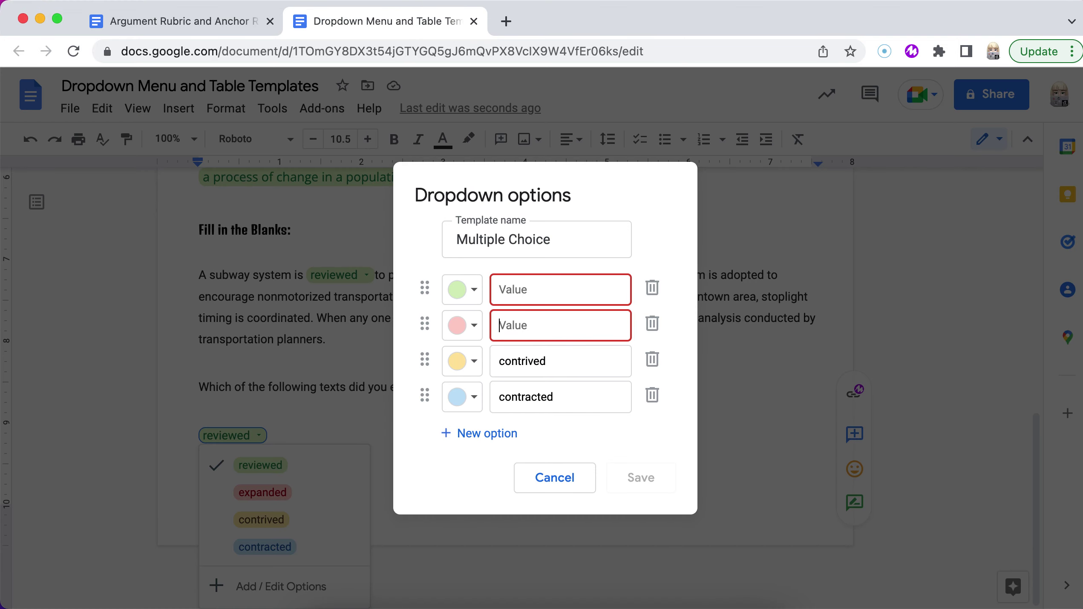
double_click(536, 362)
key("BackSpace")
double_click(538, 397)
key("BackSpace")
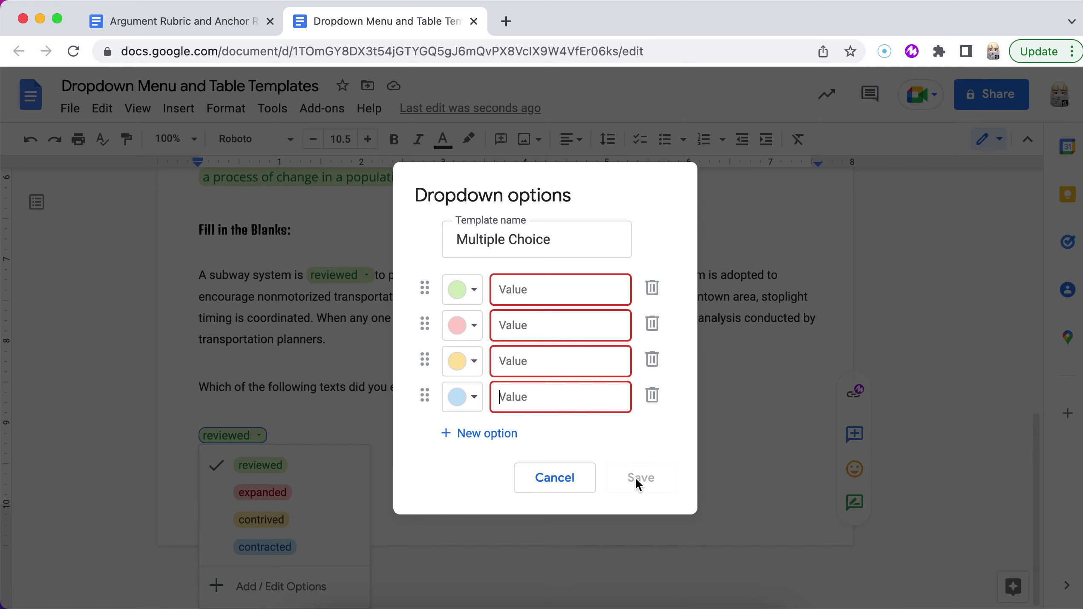
left_click(556, 480)
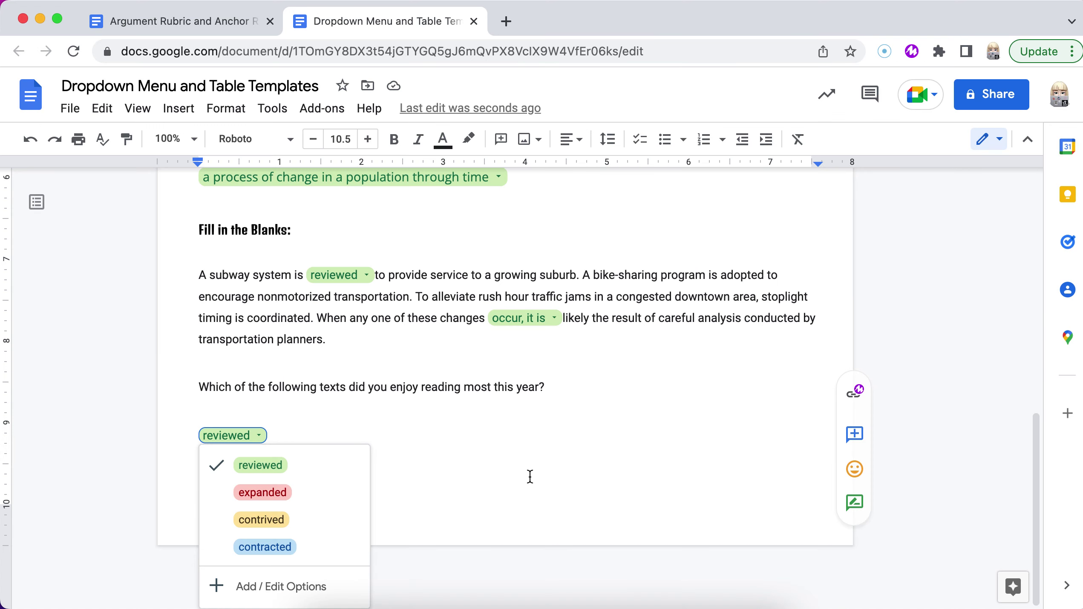
left_click(486, 459)
scroll(486, 462, "up", 10)
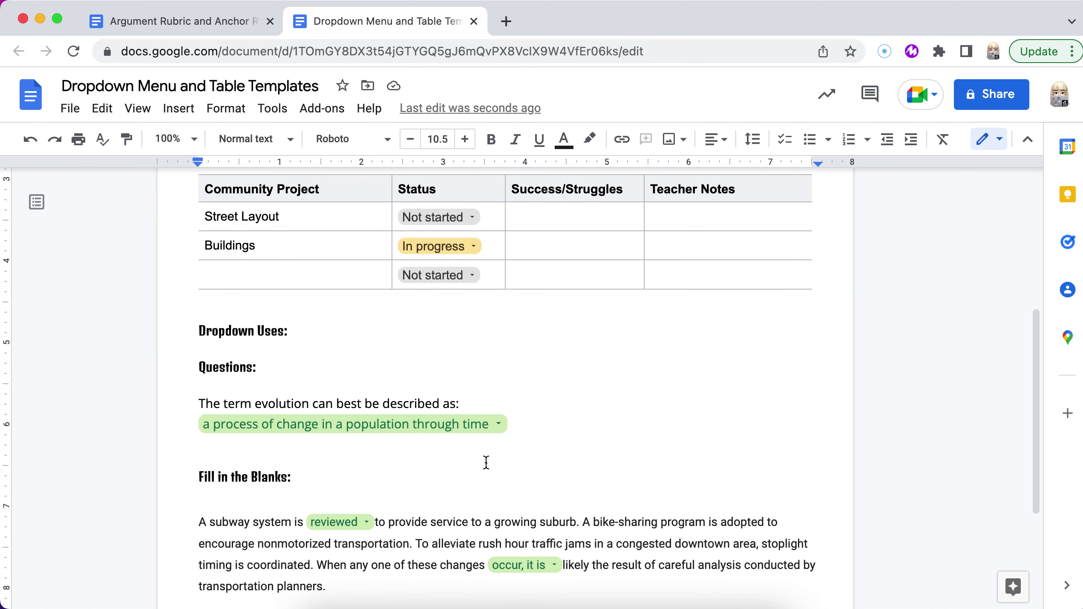
scroll(486, 462, "up", 1)
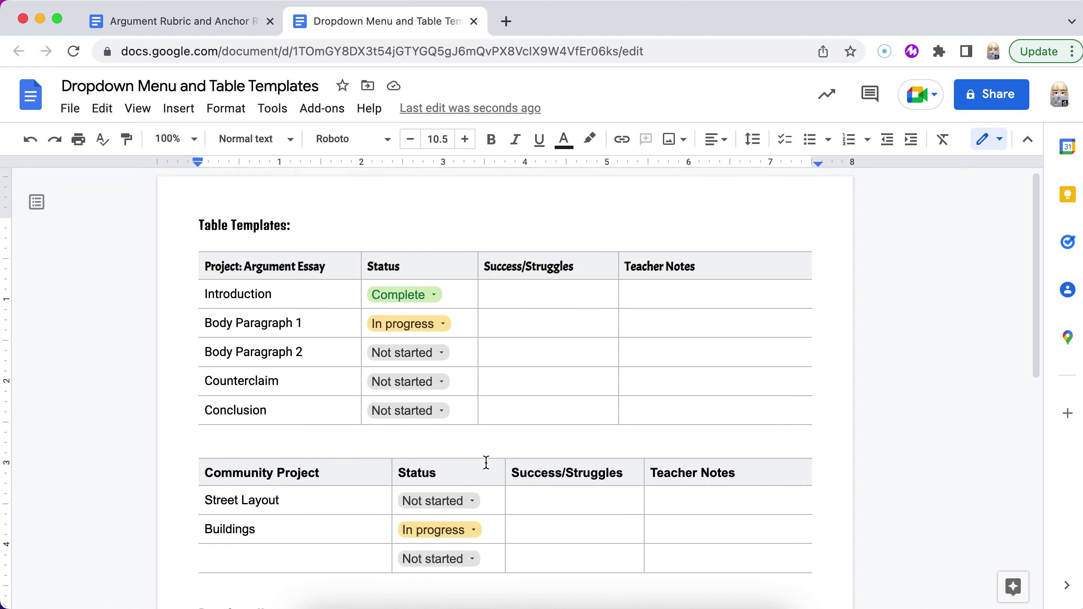